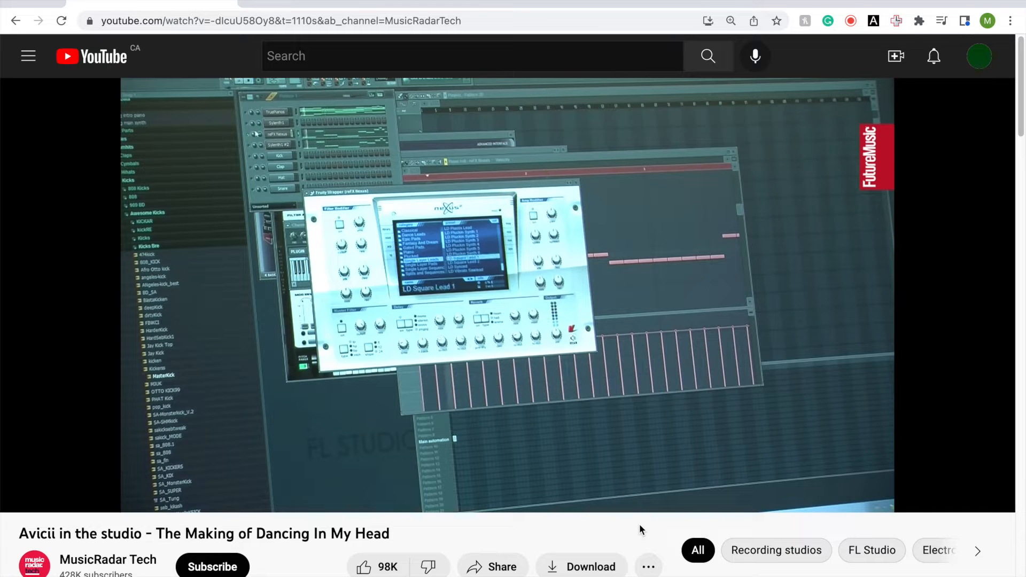
Play the Avicii studio video and the Vital melody in the piano roll to hear the lead sound
key("space")
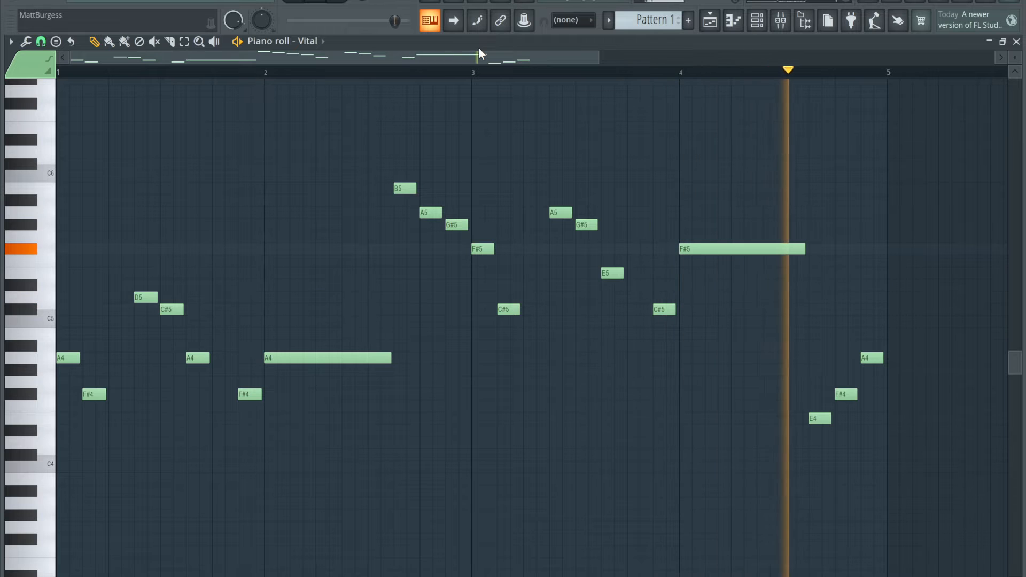
key("space")
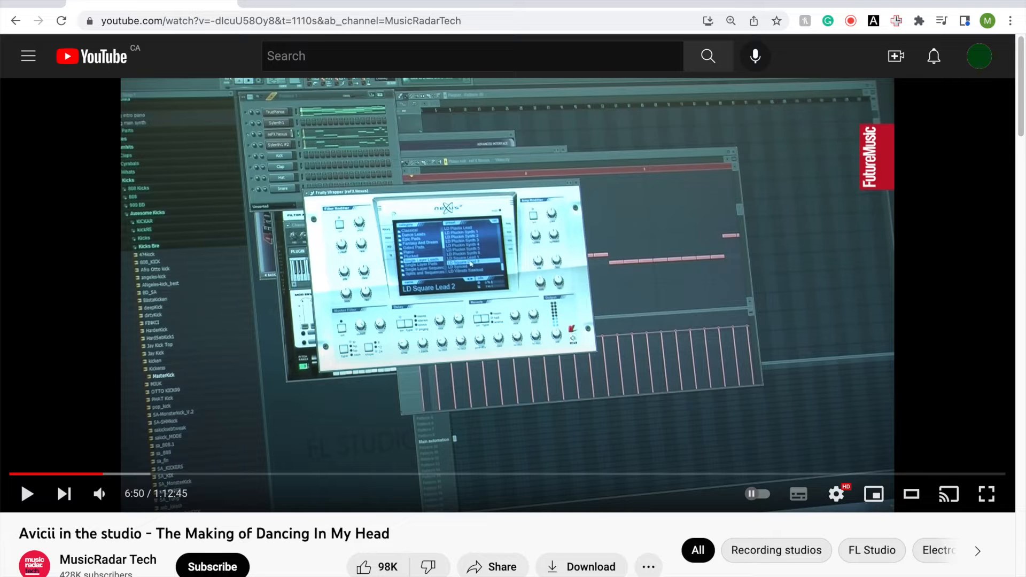
Switch to FL Studio, add a new Vital synthesizer channel and reposition its plugin window
left_click(499, 571)
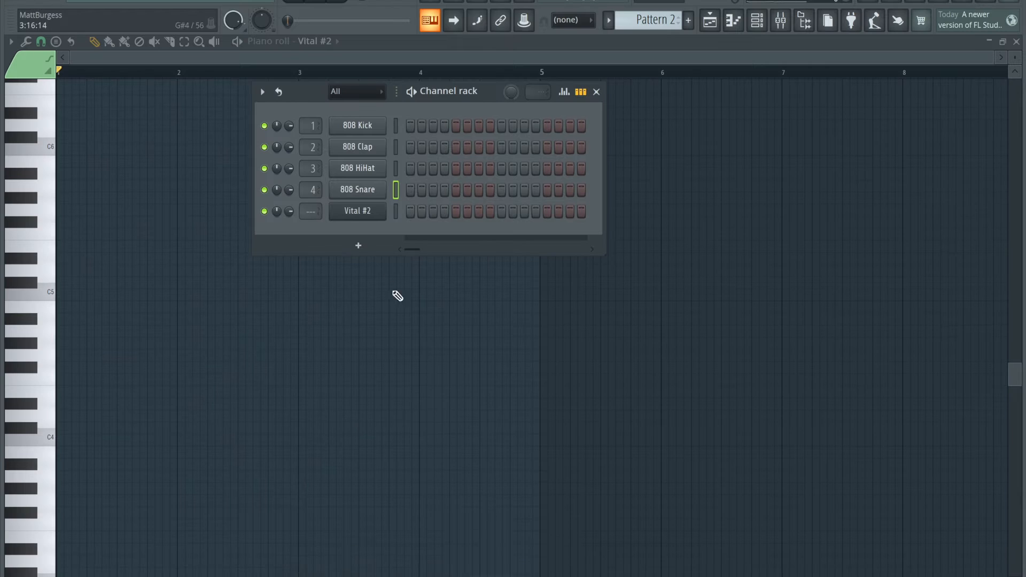
left_click(133, 0)
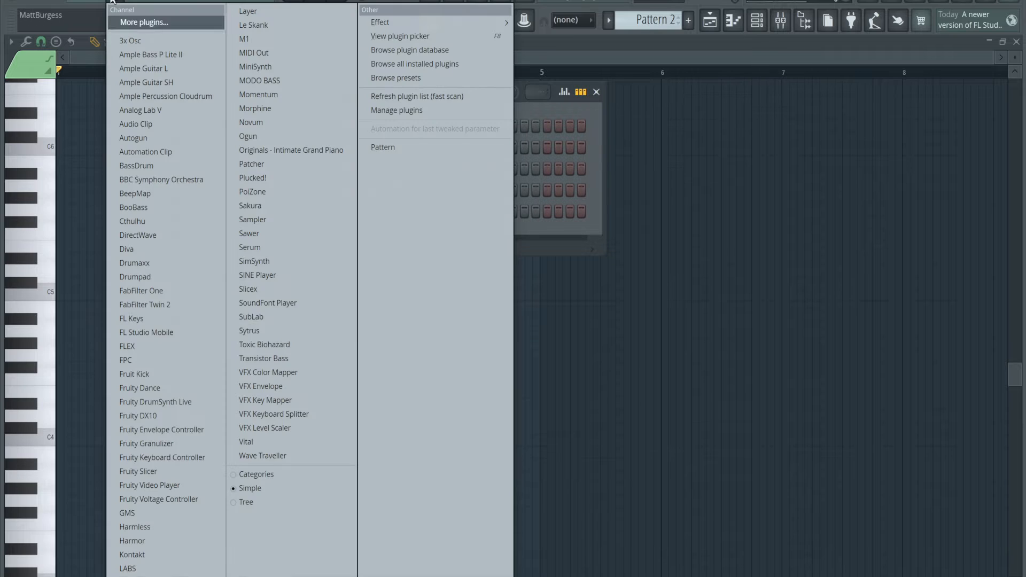
left_click(316, 442)
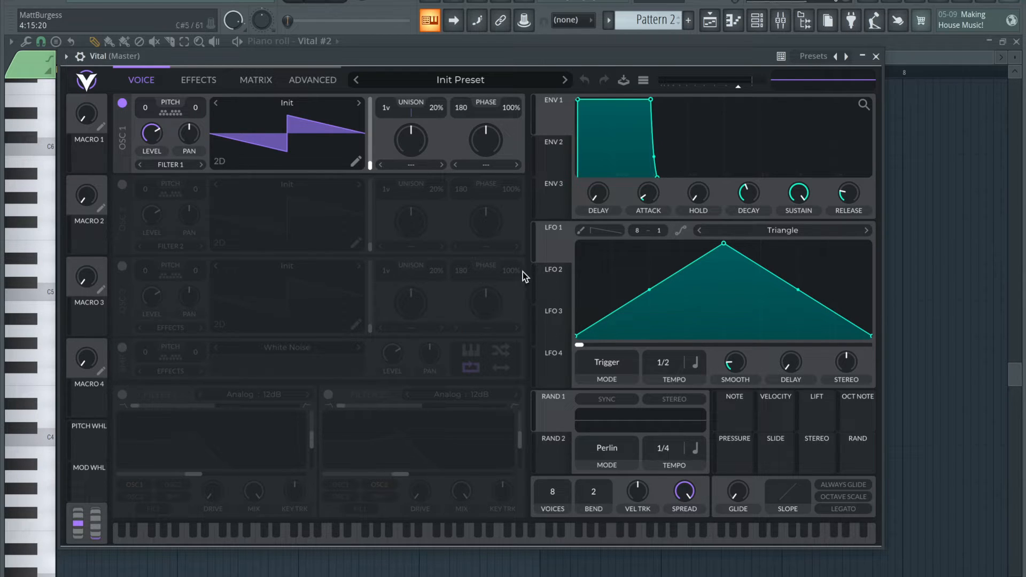
left_click_drag(457, 49, 506, 56)
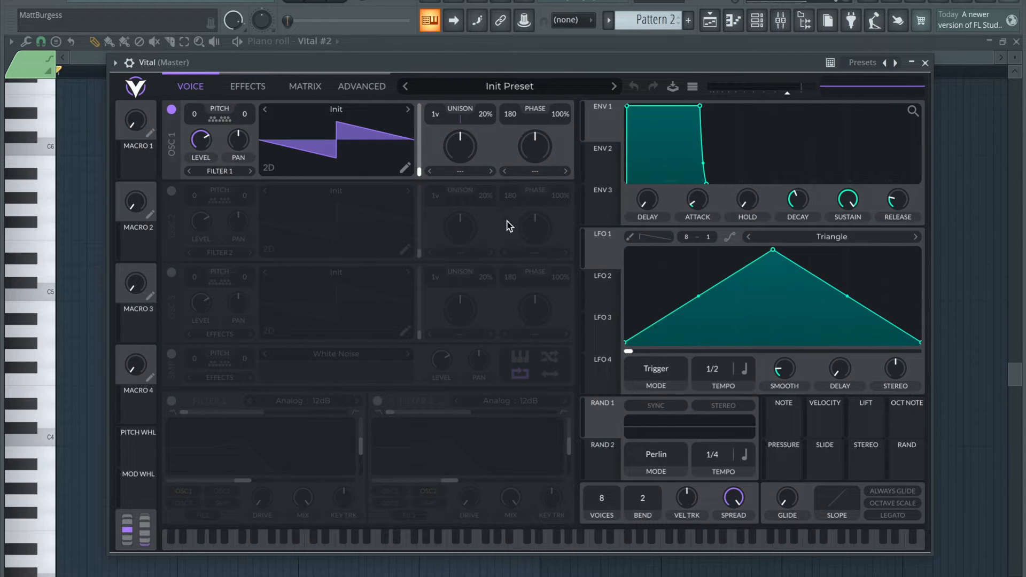
Load the Factory wavetable Basic Shapes into Oscillator 1 and move its wave frame to the square shape at about 177
left_click(367, 111)
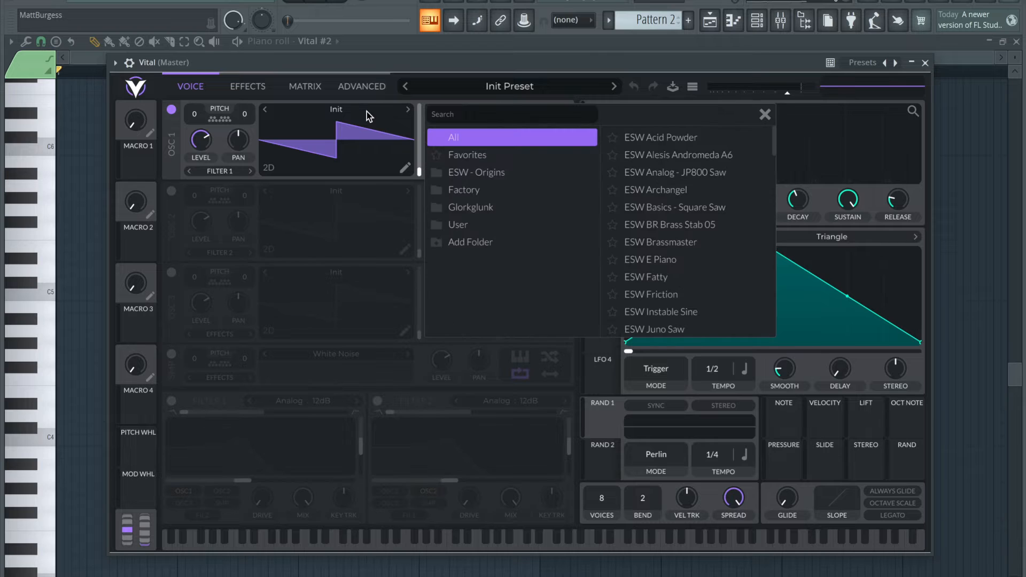
left_click(484, 188)
left_click(711, 137)
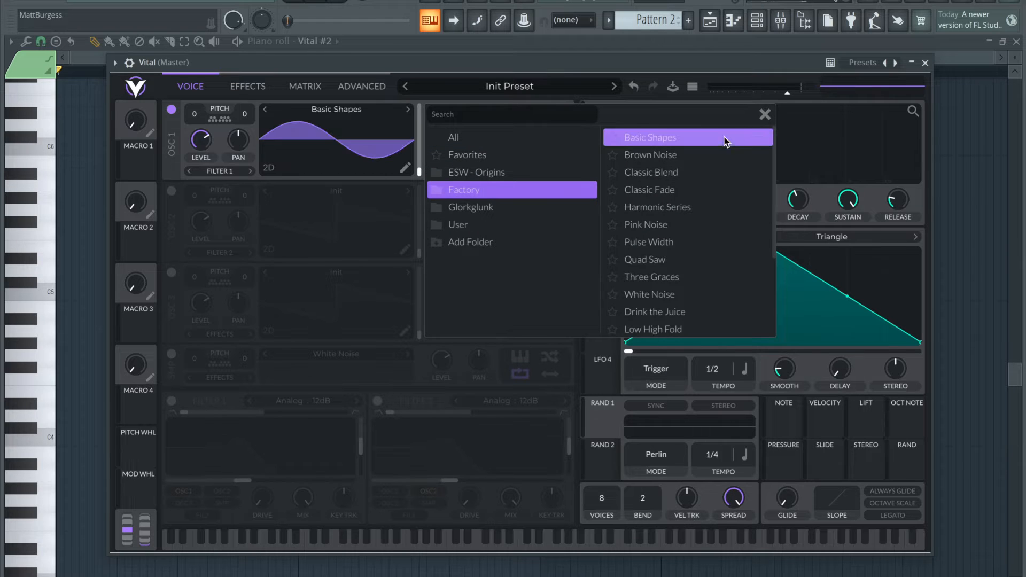
left_click(764, 114)
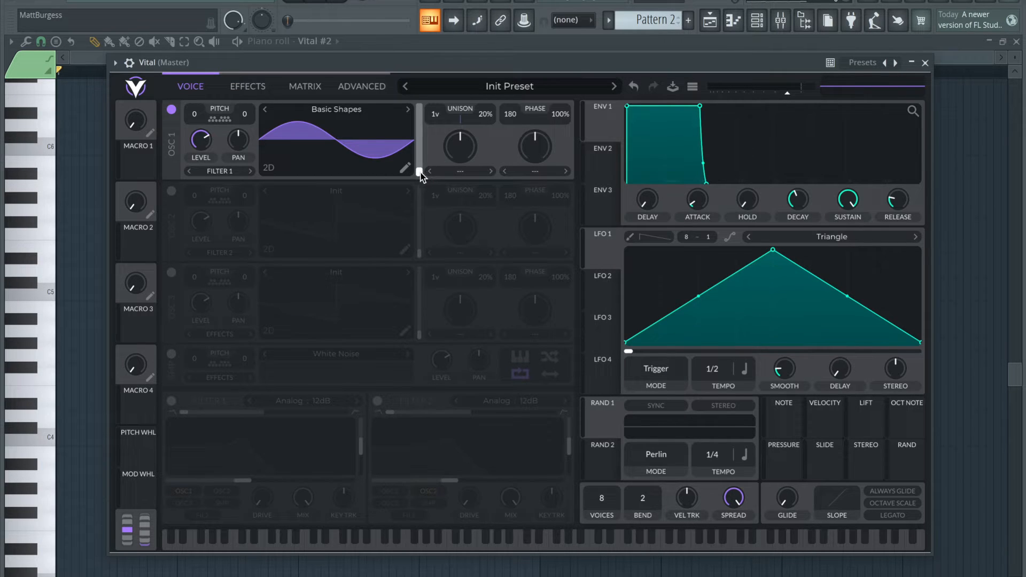
left_click_drag(420, 171, 422, 127)
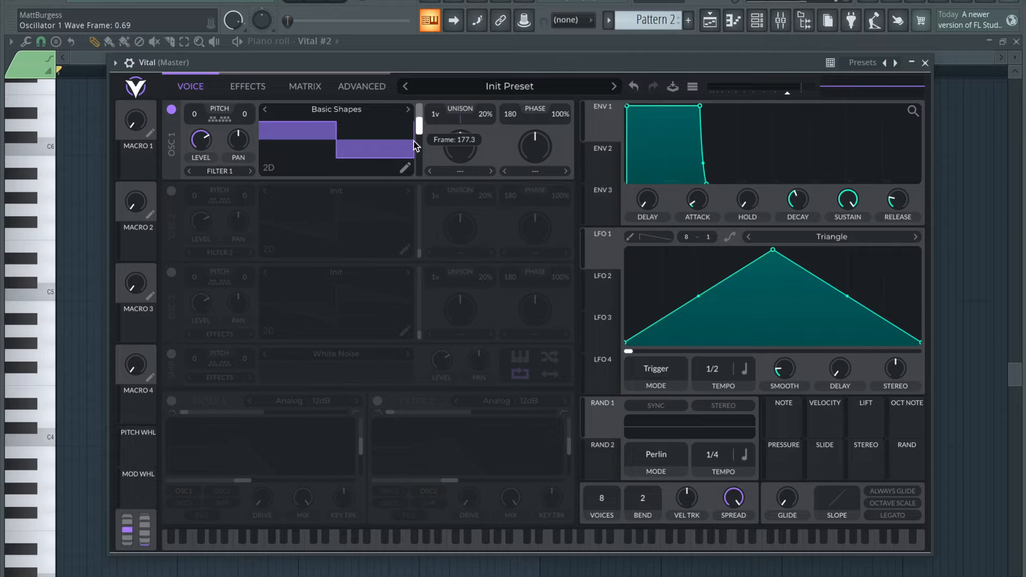
Enable the White Noise sample source and lower its level to 0.13
left_click(171, 355)
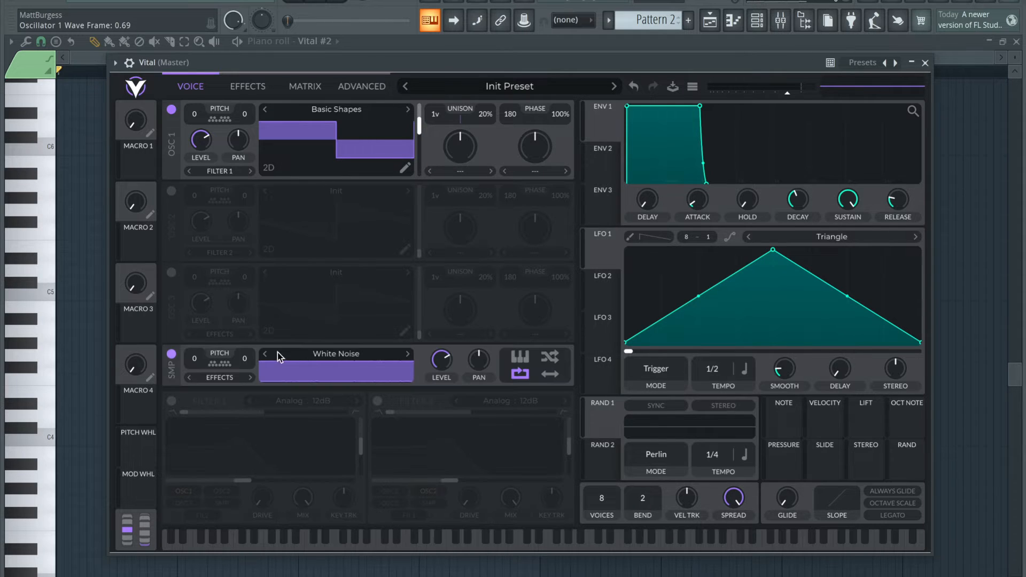
mouse_move(441, 381)
left_click_drag(441, 380, 442, 407)
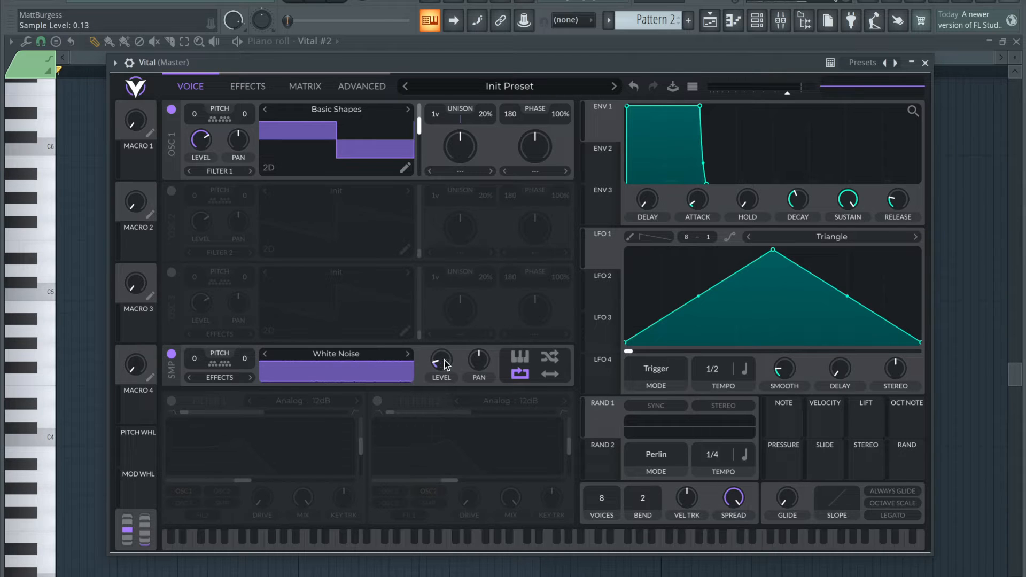
Set Oscillator 1's phase distortion to FM <- Sample with an amount of 0.05
left_click(533, 172)
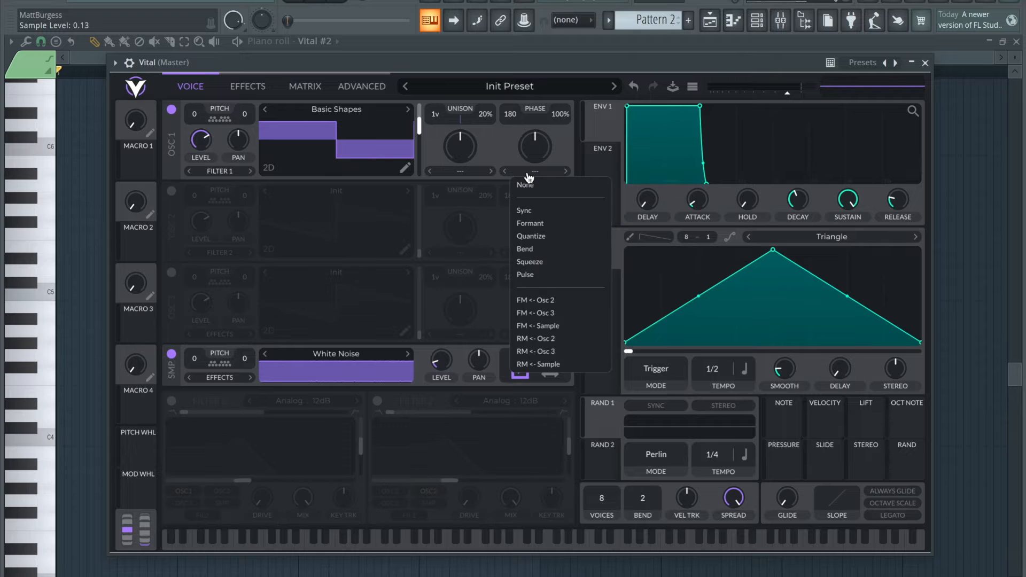
left_click(558, 325)
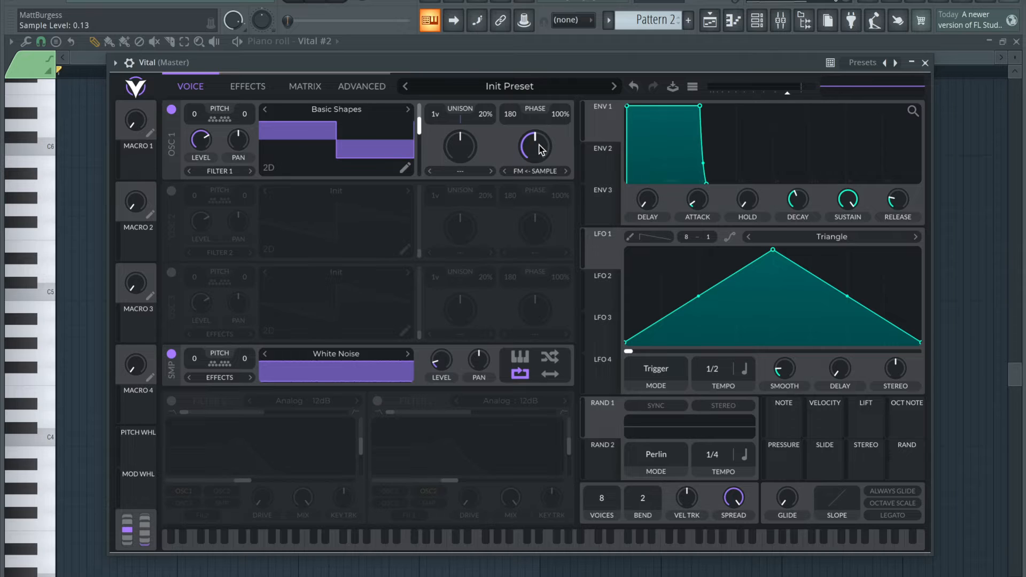
left_click_drag(541, 150, 539, 181)
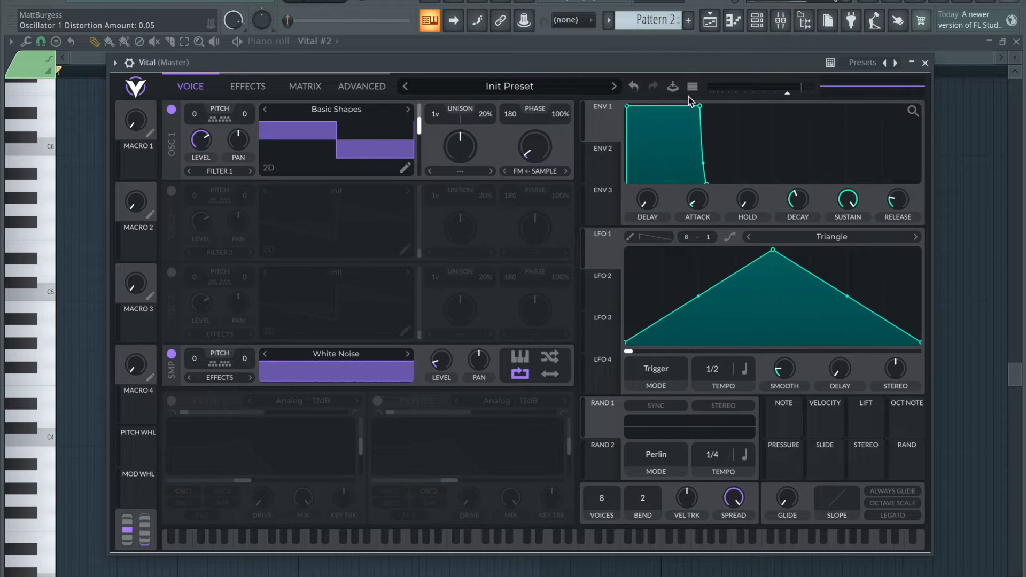
Lower Envelope 1's sustain slightly with a release of about 0.25 secs, and give Envelope 2 a short decay to zero sustain
left_click_drag(700, 106, 682, 124)
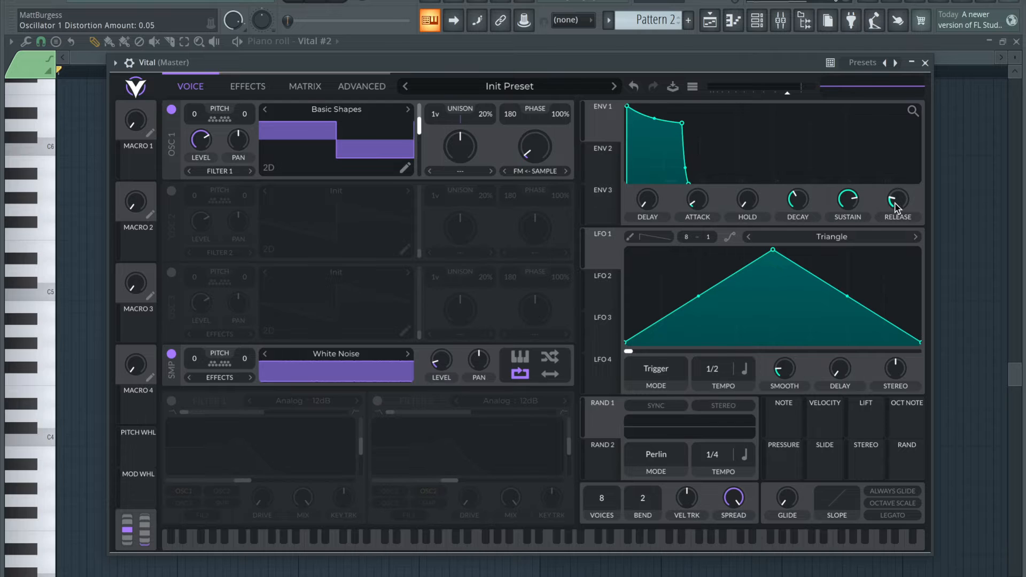
left_click_drag(899, 206, 897, 200)
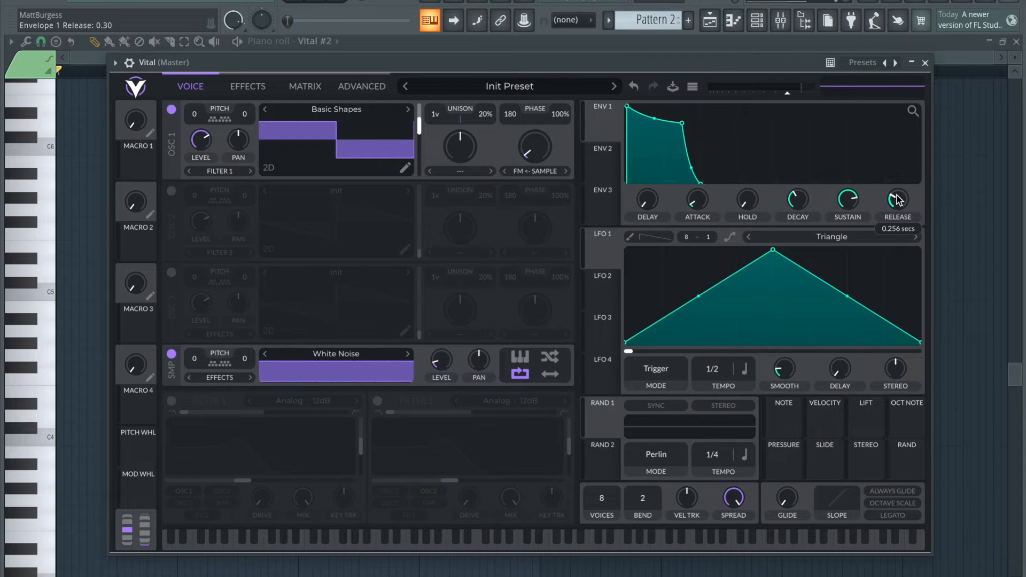
scroll(897, 200, "down", 1)
left_click(612, 163)
left_click_drag(699, 107, 684, 209)
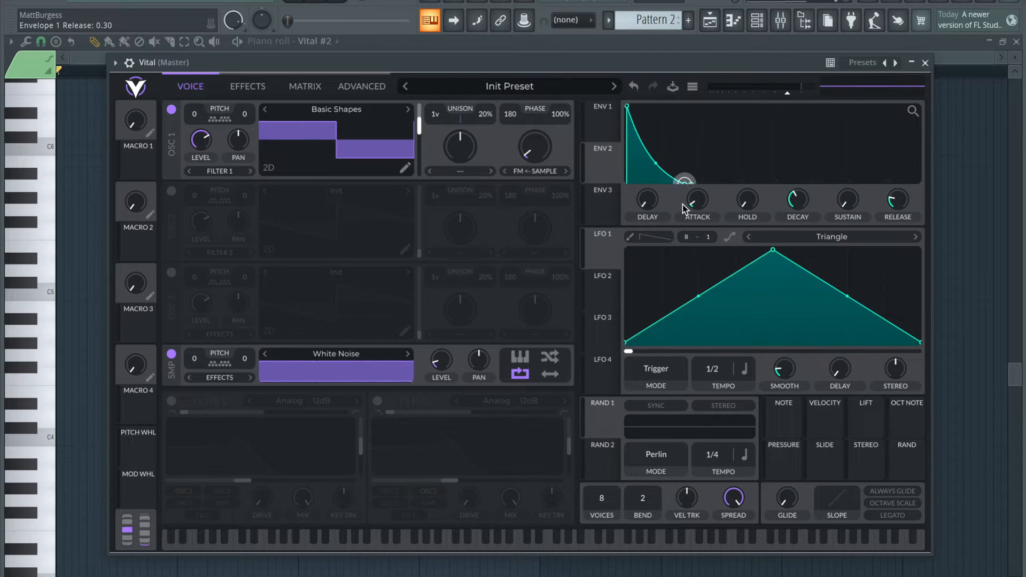
Enable Filter 1 with zero resonance and a cutoff of 0.71, and assign Envelope 2 to modulate its cutoff
left_click(173, 401)
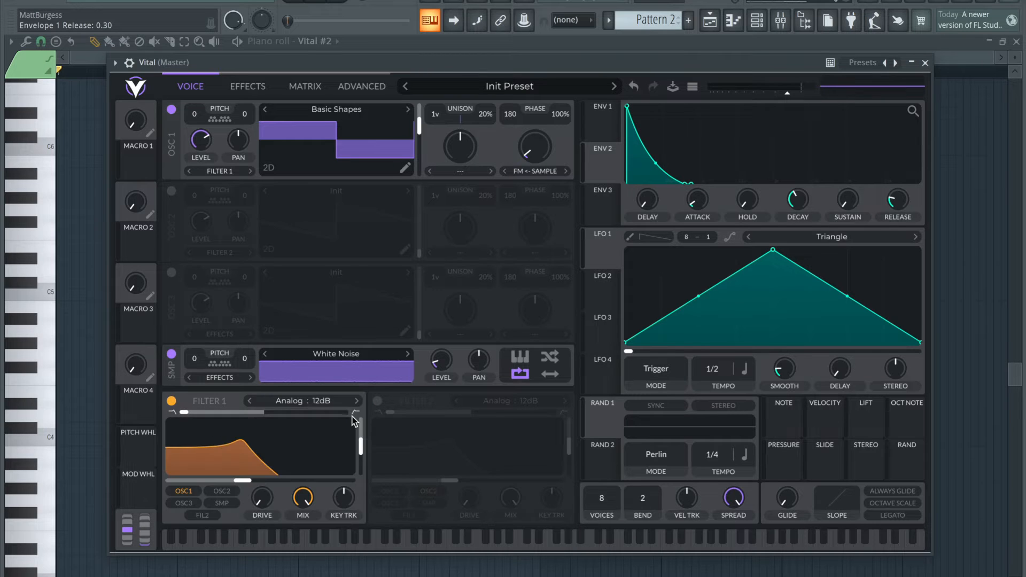
left_click_drag(362, 450, 363, 523)
left_click_drag(242, 481, 300, 484)
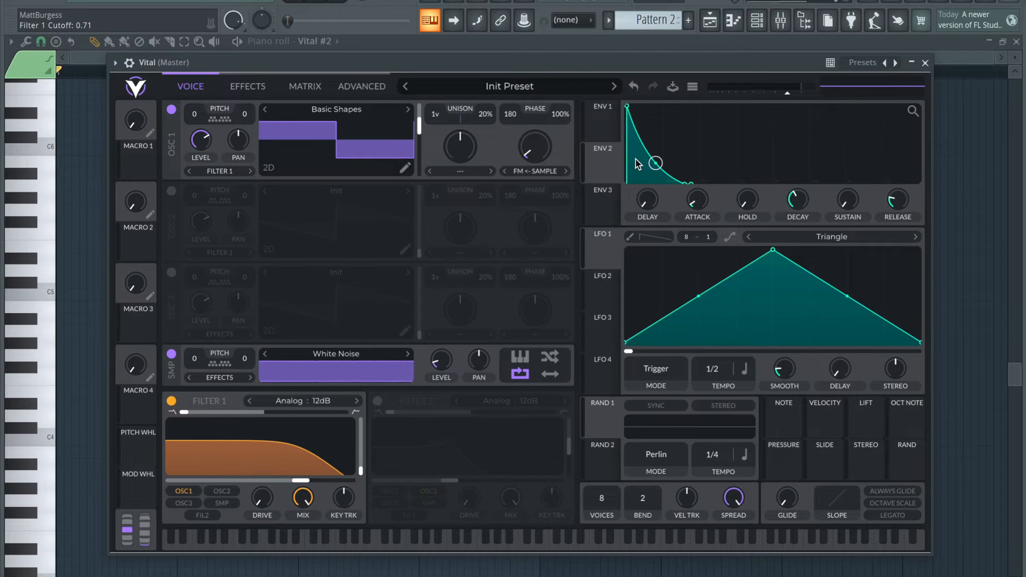
left_click_drag(603, 168, 313, 475)
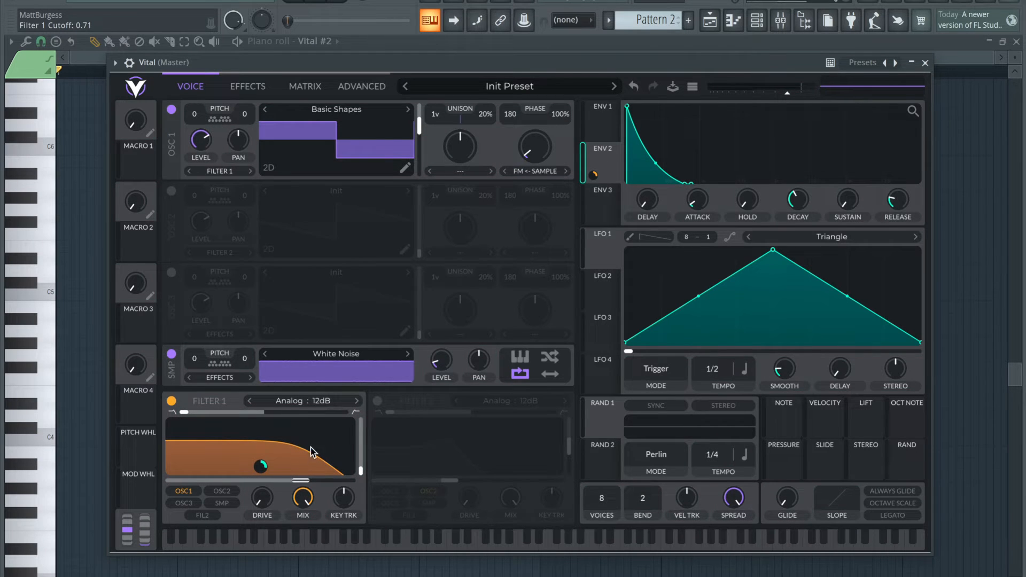
Enable Filter 2 as an Analog 24dB high-pass with zero resonance, blend 2.000 and cutoff 0.41, fed only by the sample source
left_click(377, 401)
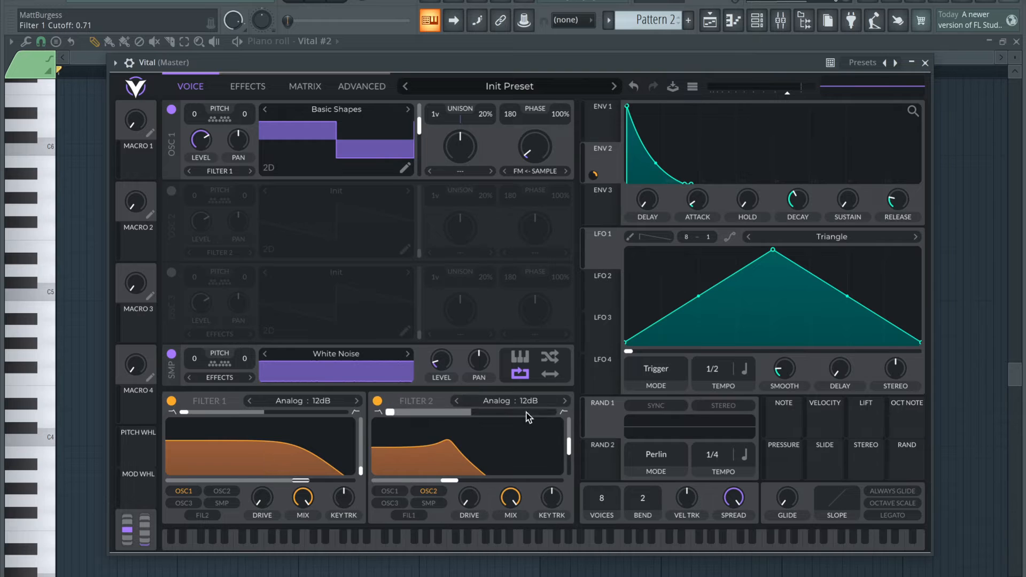
left_click_drag(569, 447, 564, 509)
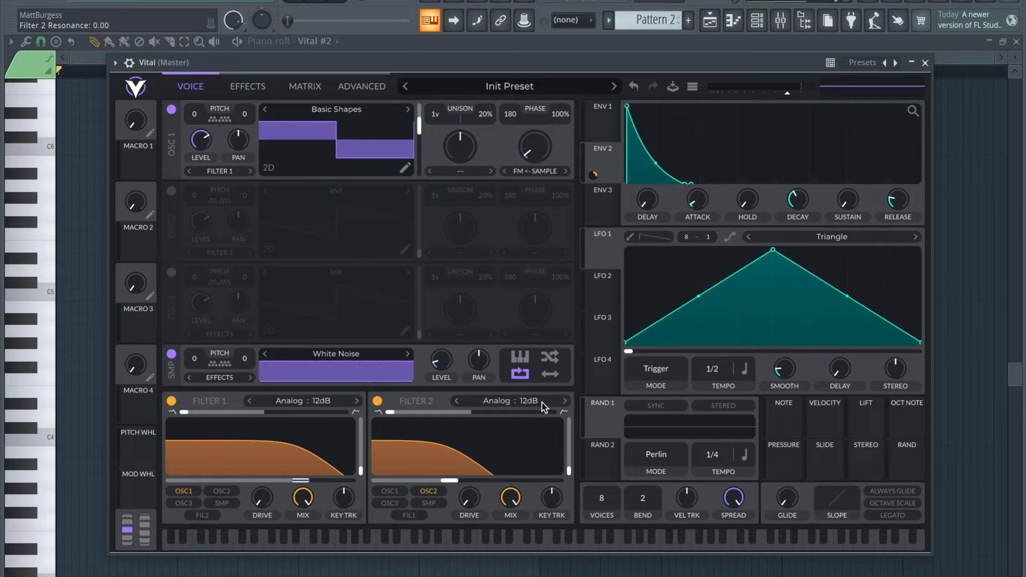
left_click(565, 402)
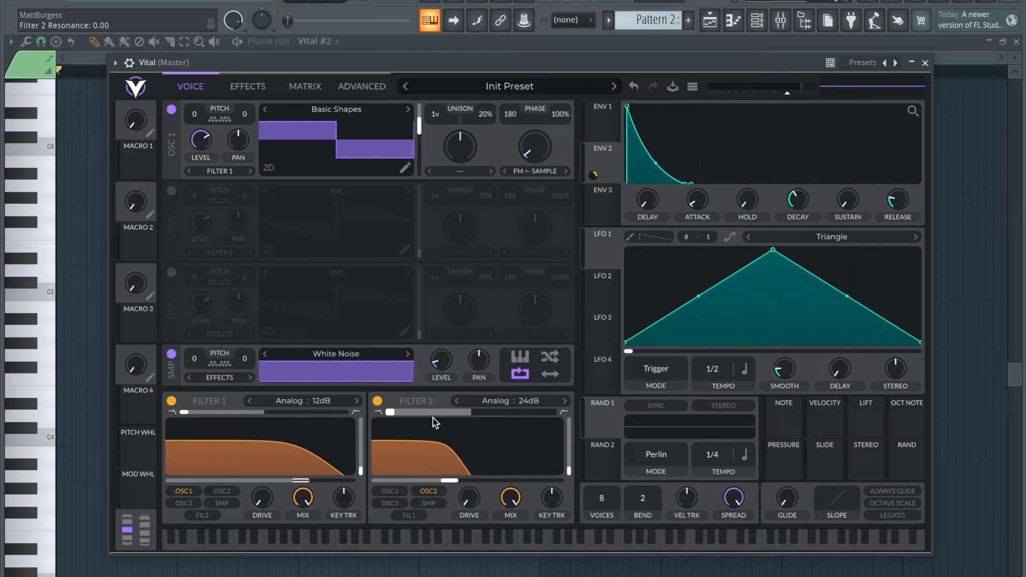
left_click_drag(386, 413, 602, 422)
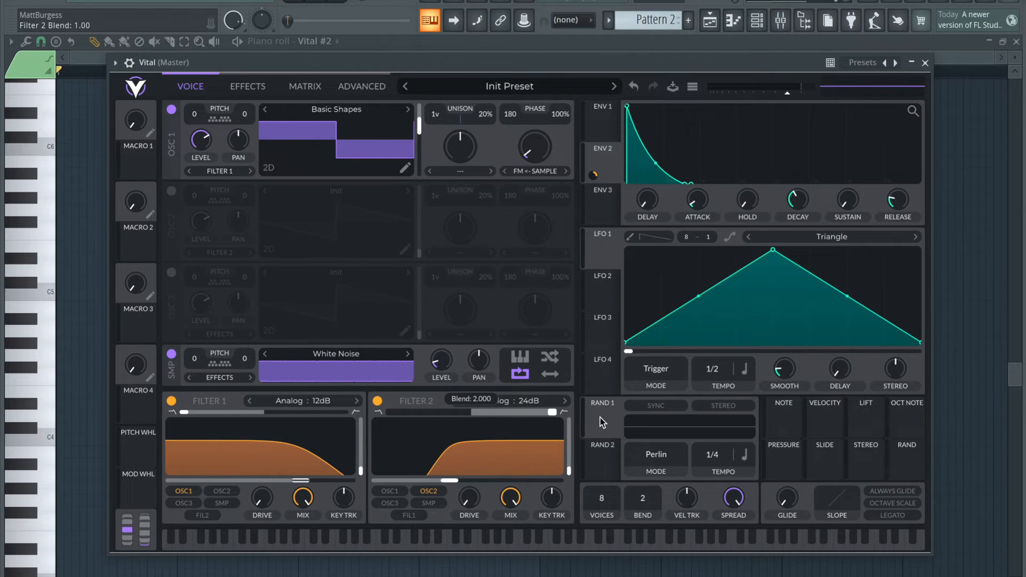
left_click_drag(449, 480, 451, 482)
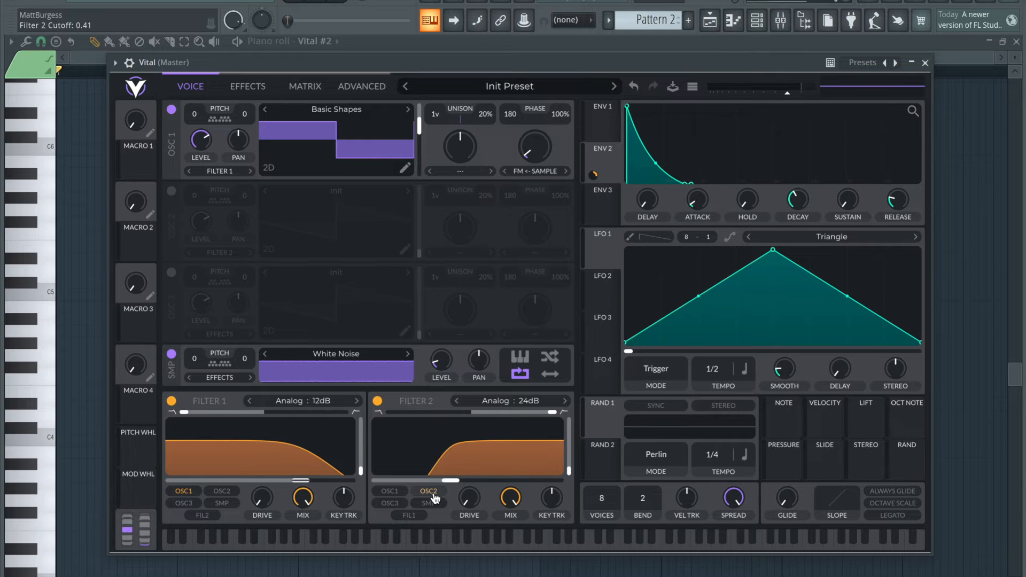
left_click(432, 492)
left_click(434, 503)
Assign LFO 1 to Oscillator 1's fine pitch as a bipolar modulation with an amount of 0.63
left_click(599, 245)
left_click_drag(607, 251, 241, 118)
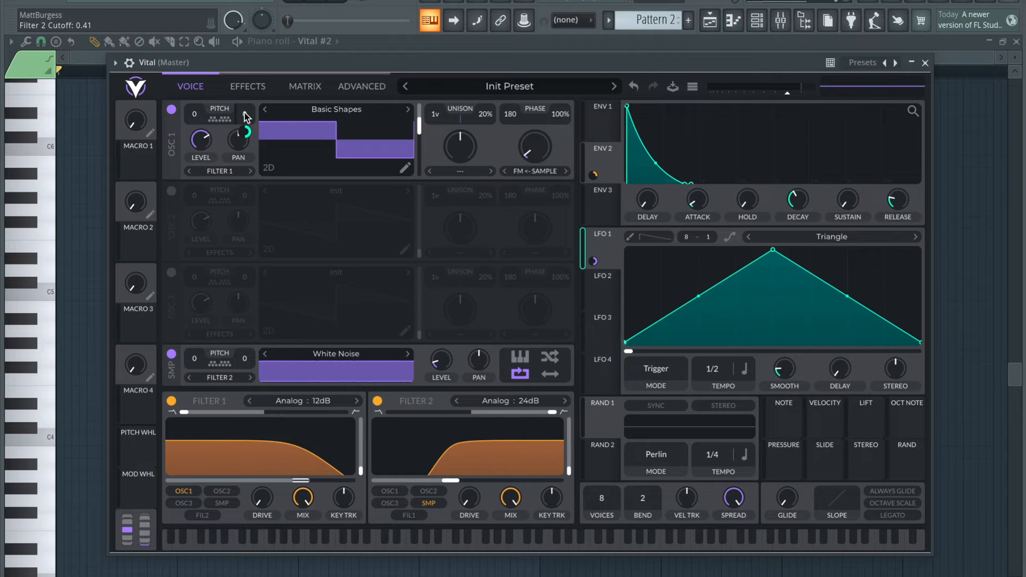
right_click(247, 128)
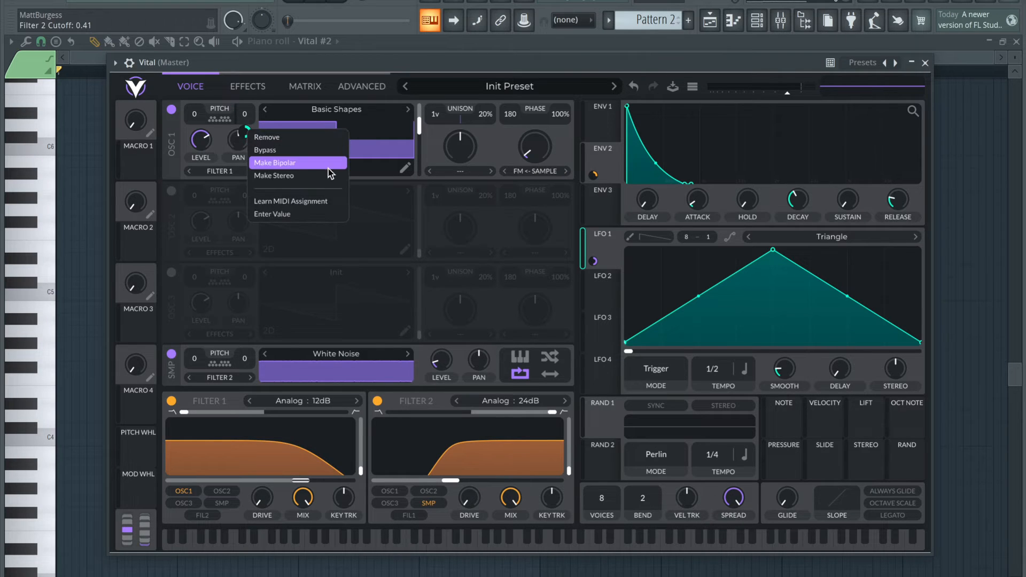
left_click(312, 169)
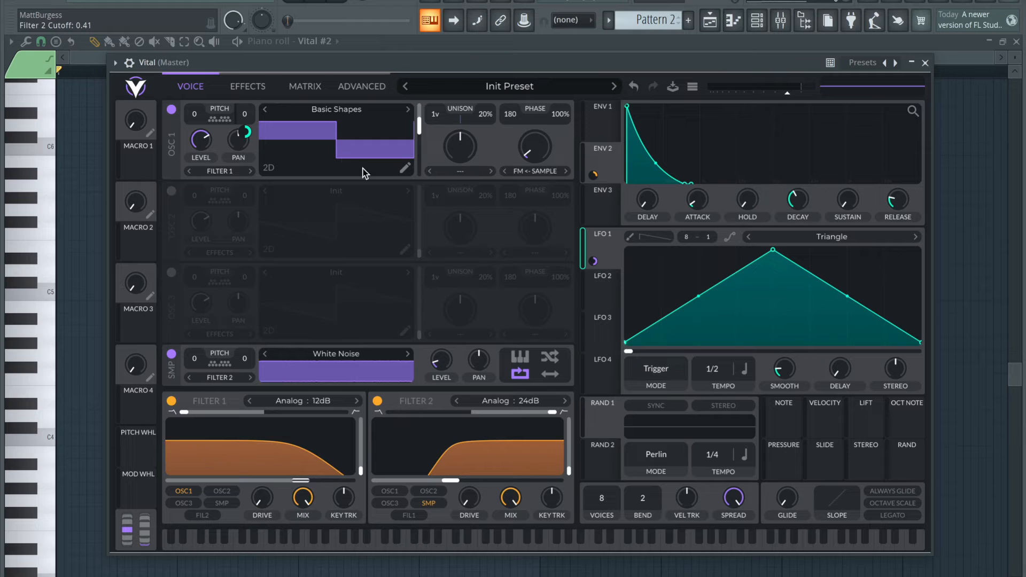
left_click_drag(247, 131, 247, 162)
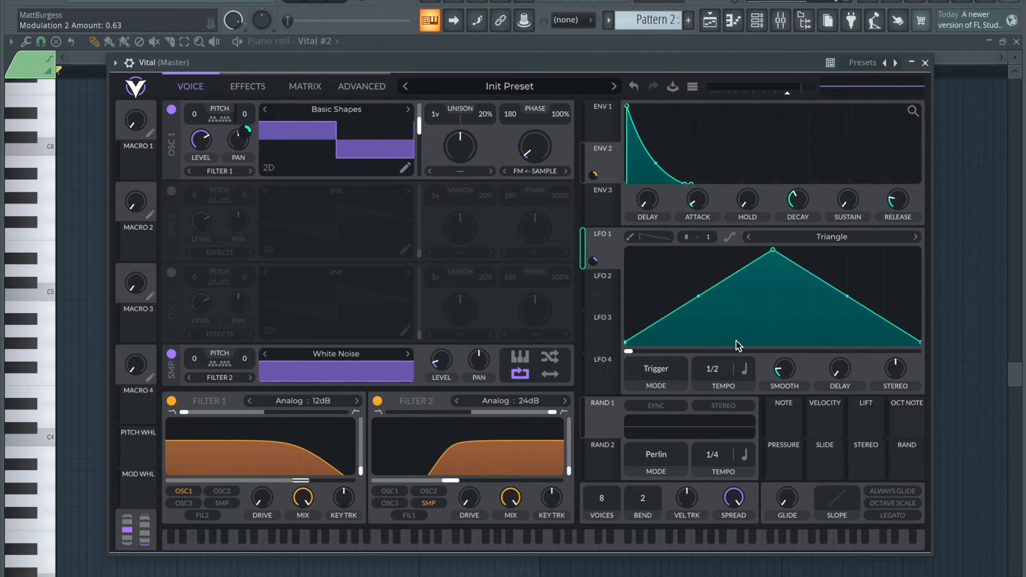
Switch LFO 1's rate from tempo sync to seconds and raise its frequency to 0.82
left_click(746, 376)
left_click(761, 389)
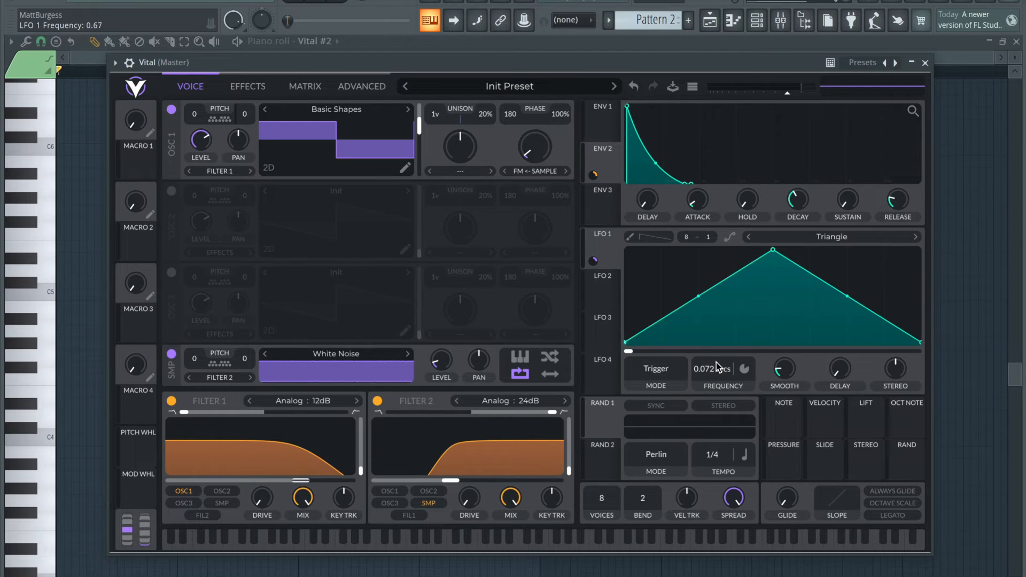
scroll(716, 362, "up", 2)
Assign LFO 2 to the global voice tune as a bipolar modulation with an amount of 0.55
left_click(603, 280)
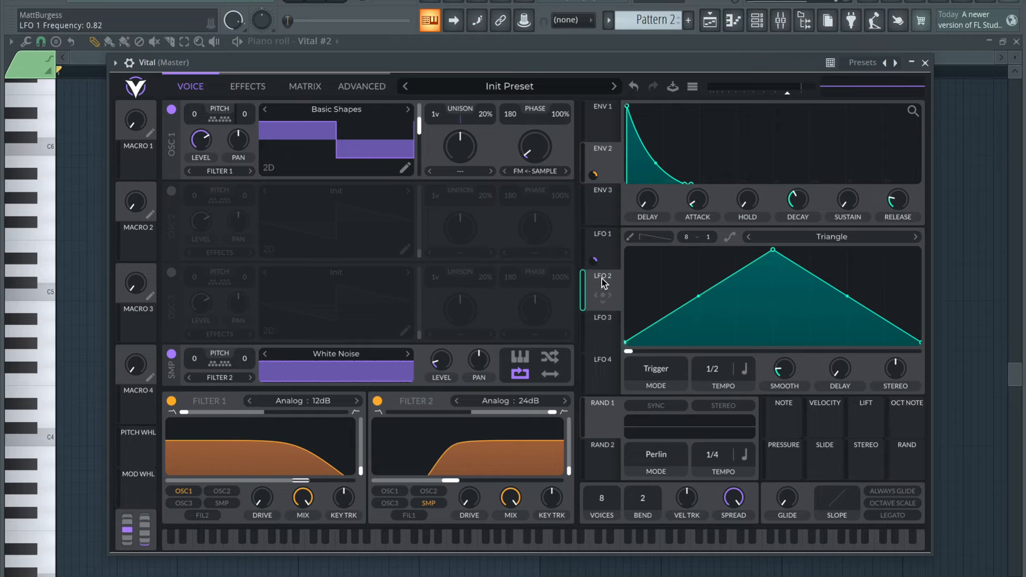
left_click(607, 257)
left_click(611, 297)
left_click(358, 85)
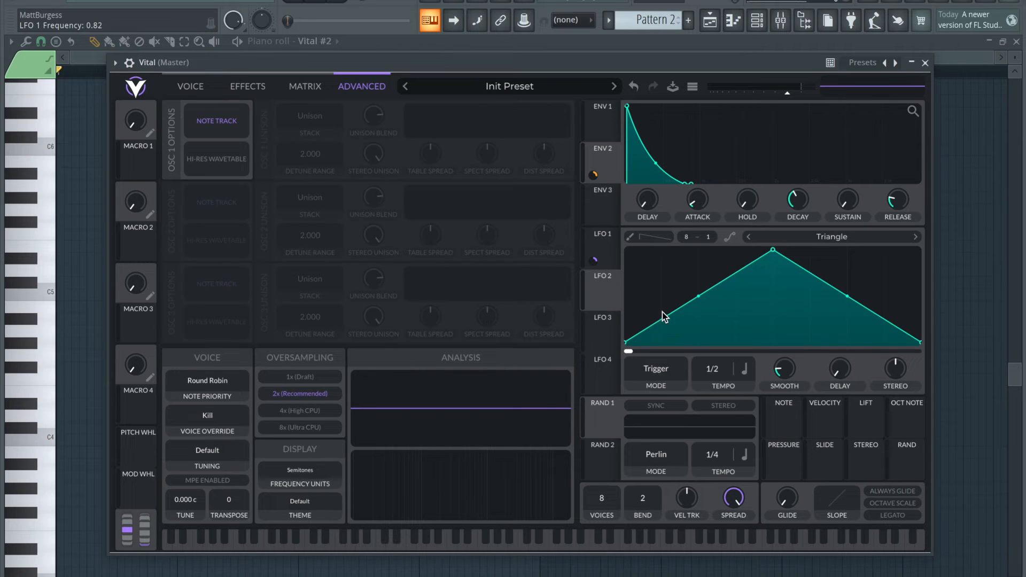
left_click_drag(602, 294, 184, 516)
right_click(185, 517)
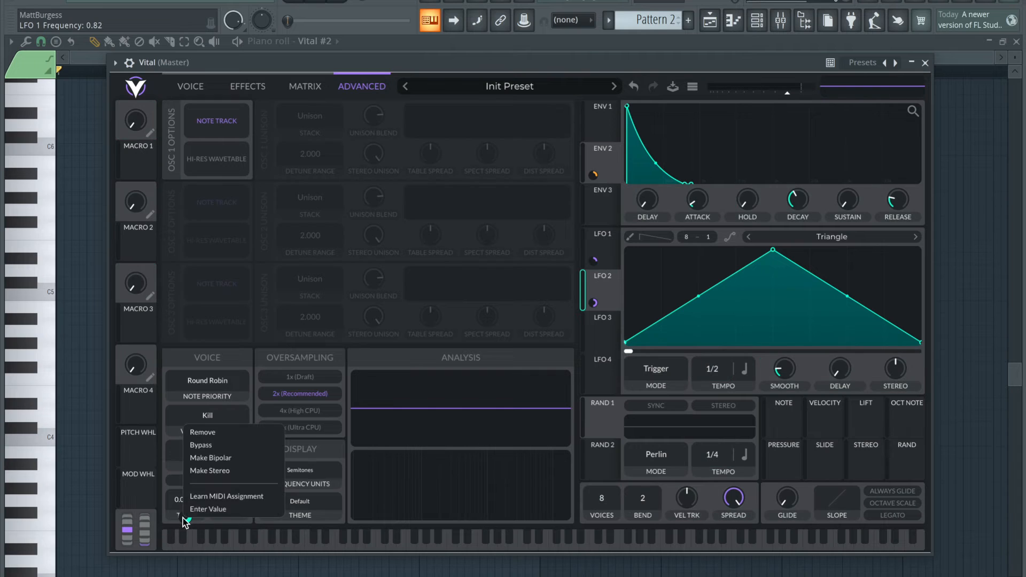
left_click(223, 458)
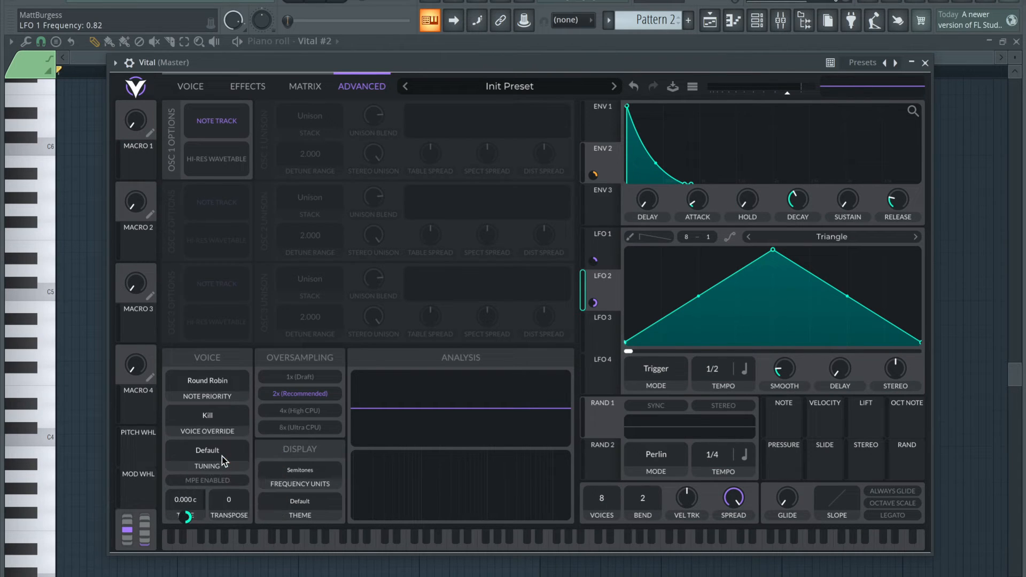
left_click_drag(197, 518, 197, 537)
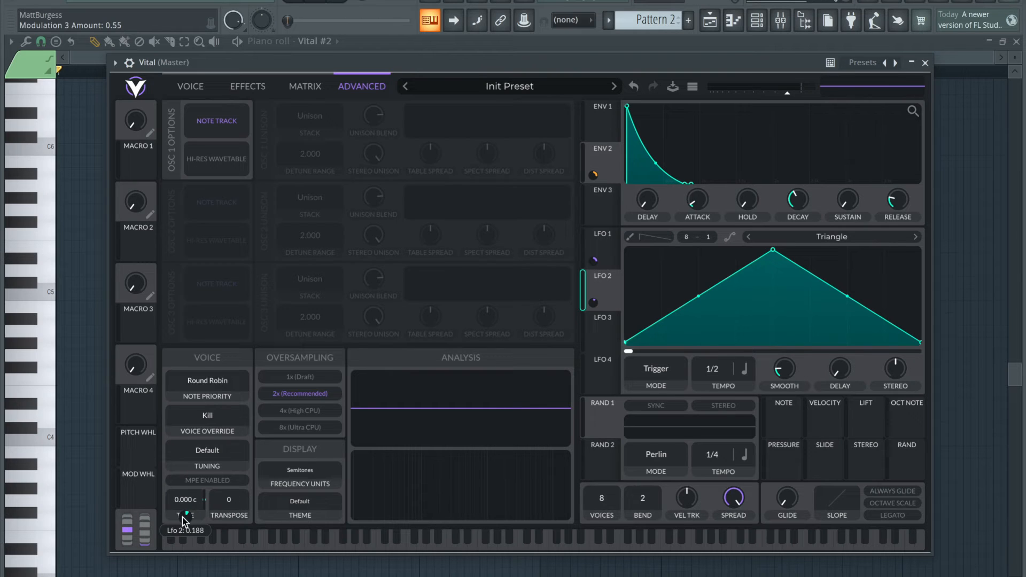
Switch LFO 2's rate from tempo sync to seconds, set its frequency to 0.291 secs and play a test note
left_click(743, 368)
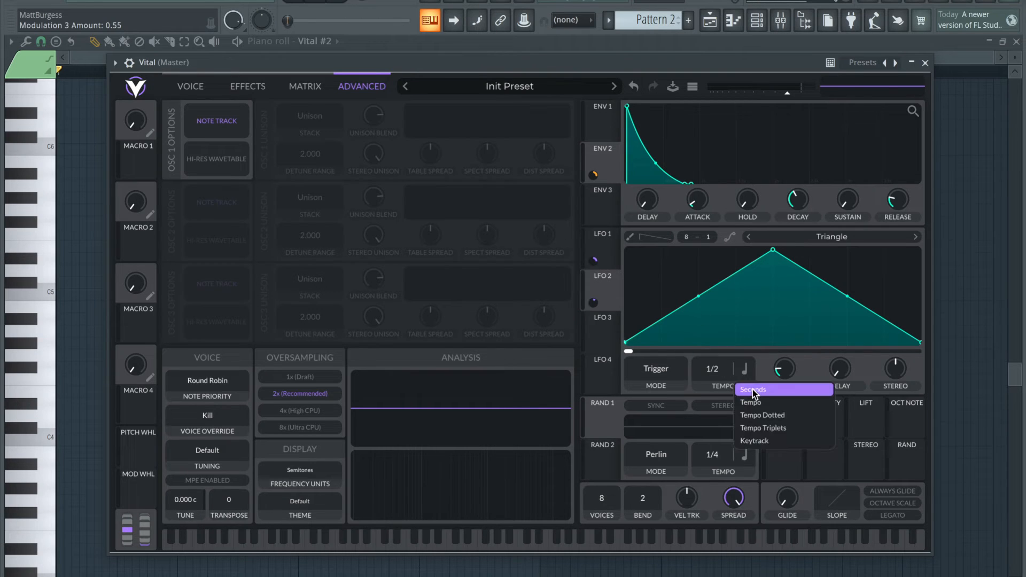
left_click(753, 390)
mouse_move(710, 370)
left_mouse_down()
mouse_move(716, 356)
mouse_move(717, 367)
left_mouse_up()
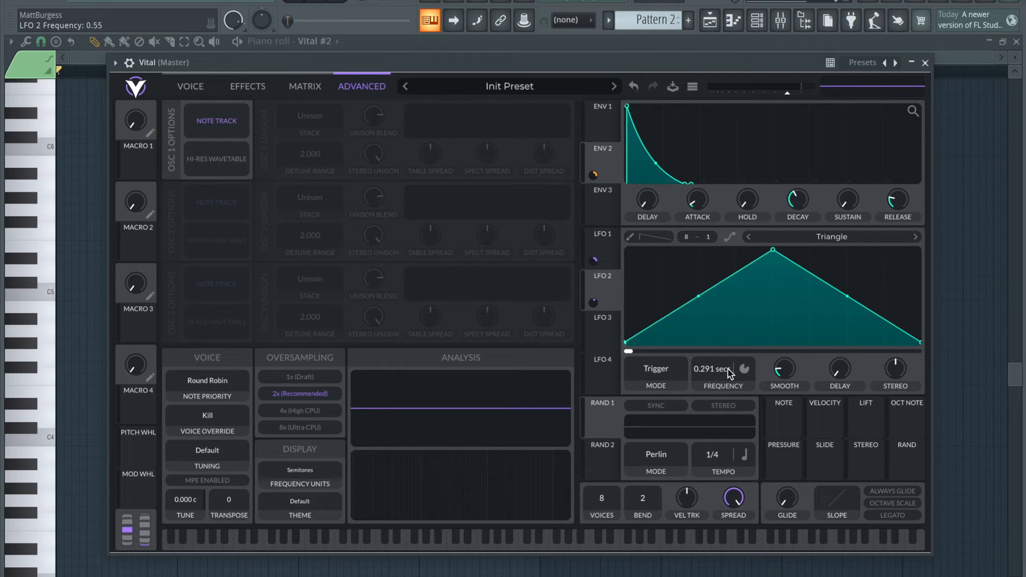
key("x")
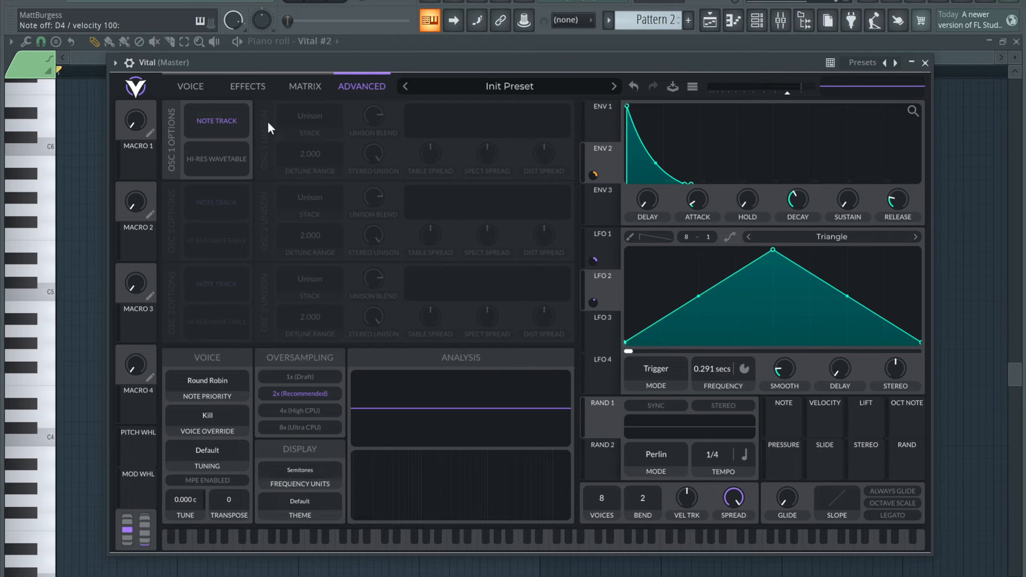
Enable the Filter effect as an Analog 24dB high-pass with blend 2.000, zero resonance and cutoff 0.31
left_click(250, 93)
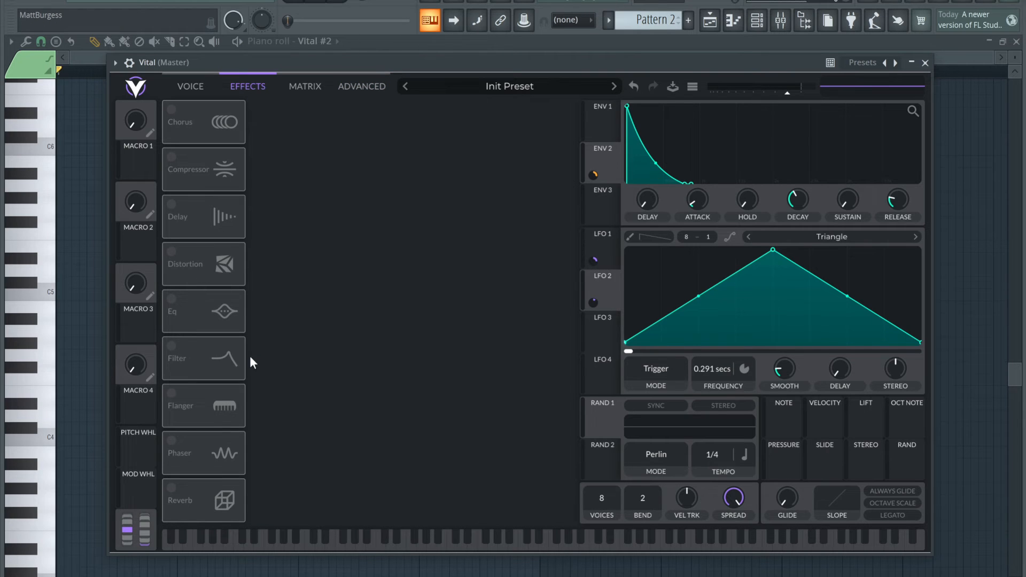
left_click(171, 346)
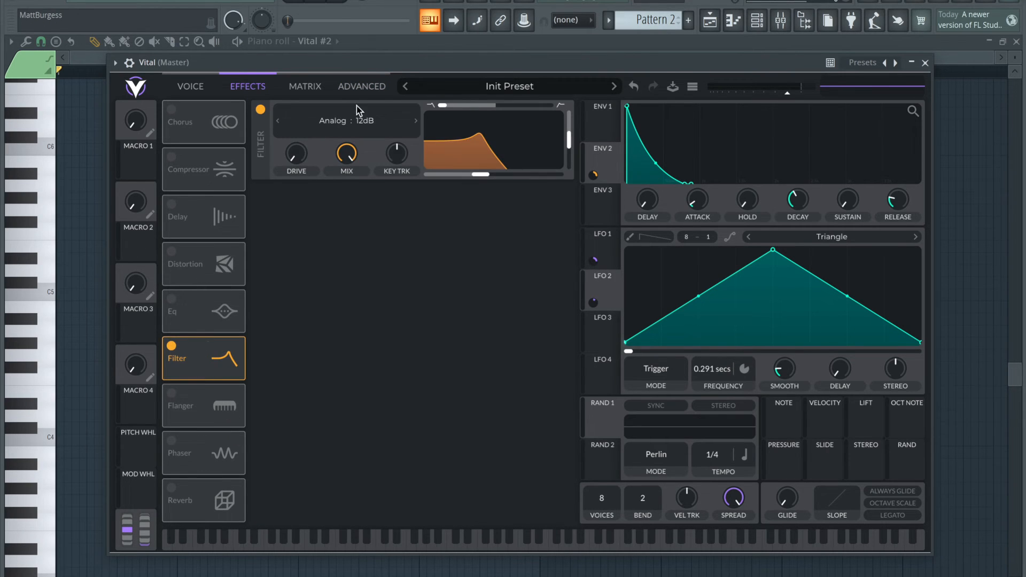
left_click_drag(443, 106, 548, 105)
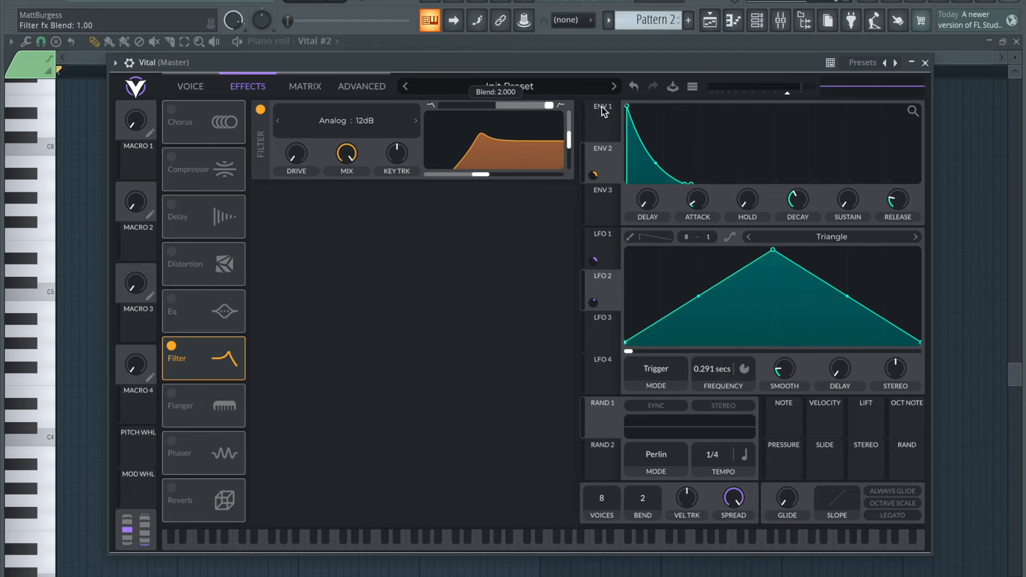
left_click_drag(571, 142, 527, 191)
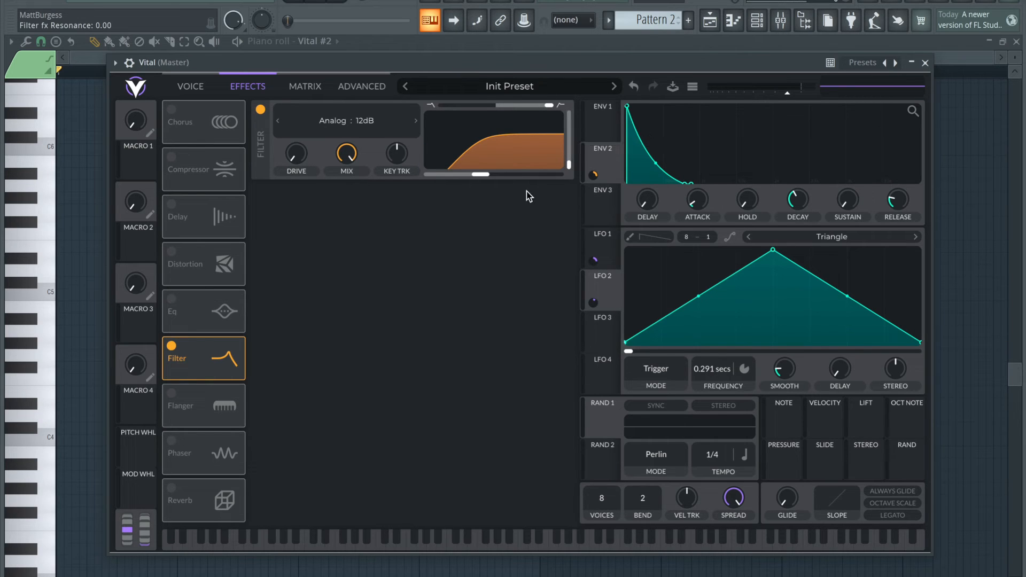
left_click(416, 123)
left_click_drag(481, 177, 468, 178)
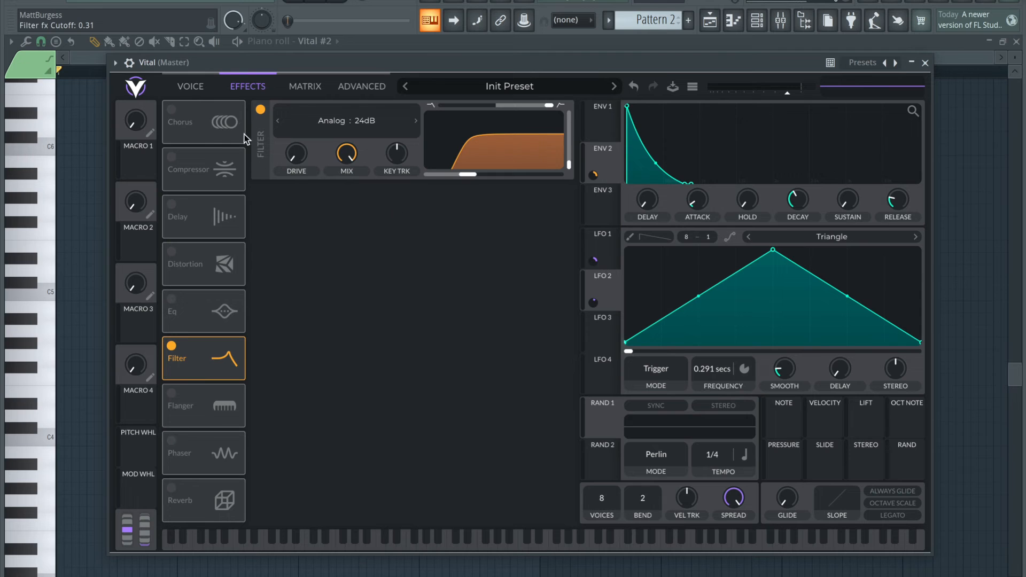
Move the Filter effect up the effects chain to sit directly after Chorus
left_click(176, 86)
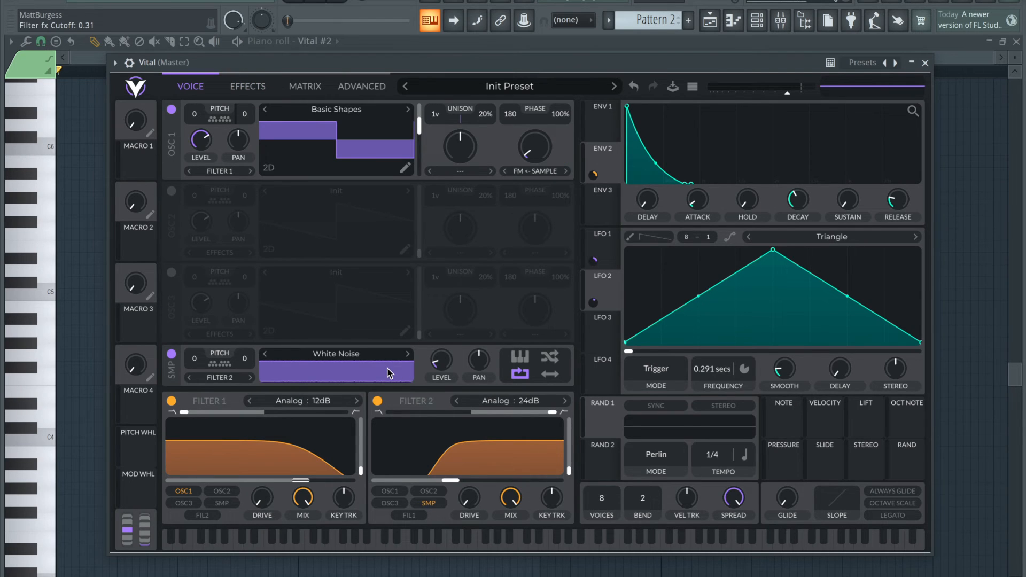
left_click(261, 89)
left_click_drag(208, 359, 207, 169)
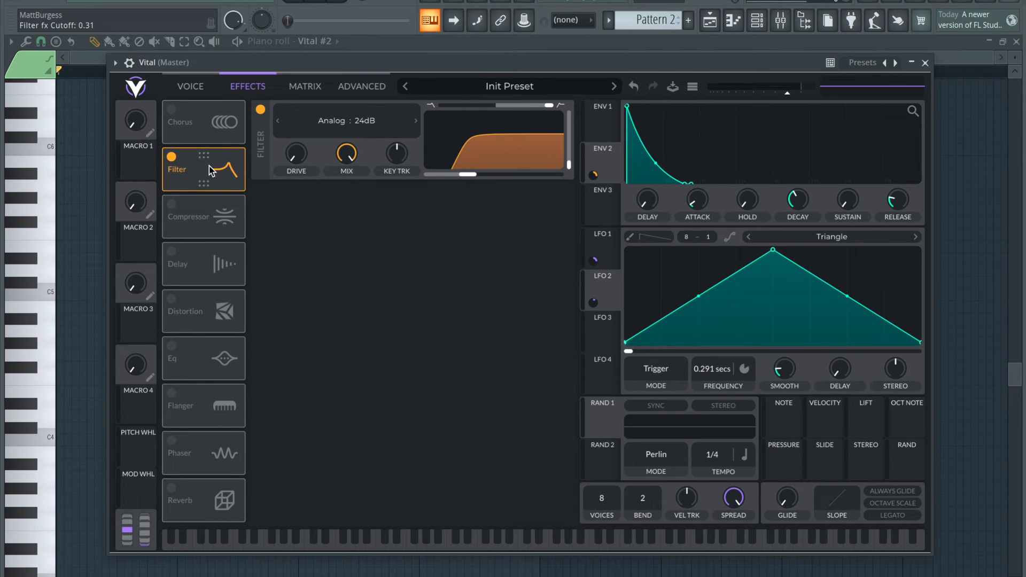
Enable Reverb directly after the Filter effect, with its low-shelf gain fully down, a raised low cutoff and a decay time of 0.27
left_click(171, 488)
left_click_drag(187, 488, 196, 212)
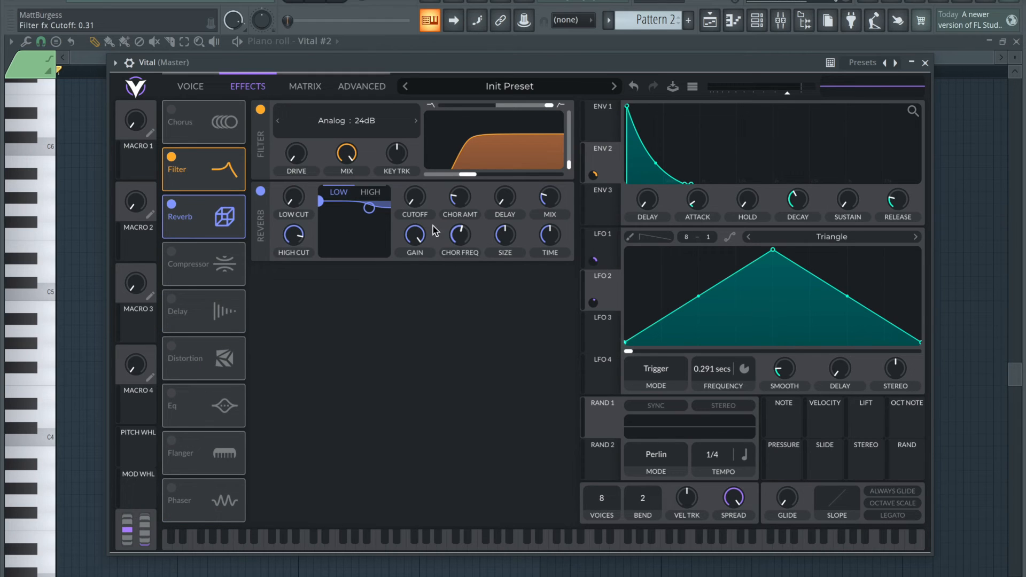
left_click(370, 192)
left_click(338, 192)
left_click_drag(320, 201, 335, 281)
left_click_drag(557, 236, 557, 255)
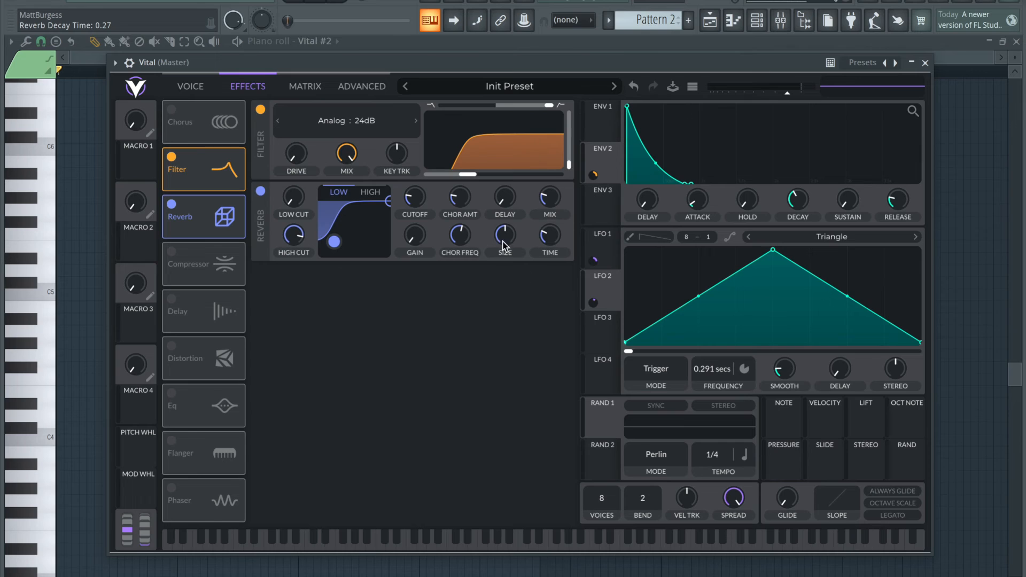
Enable the EQ directly after Reverb, with a high-pass low band moved slightly up in frequency and a slight high-shelf boost
left_click(171, 394)
left_click_drag(209, 406, 211, 264)
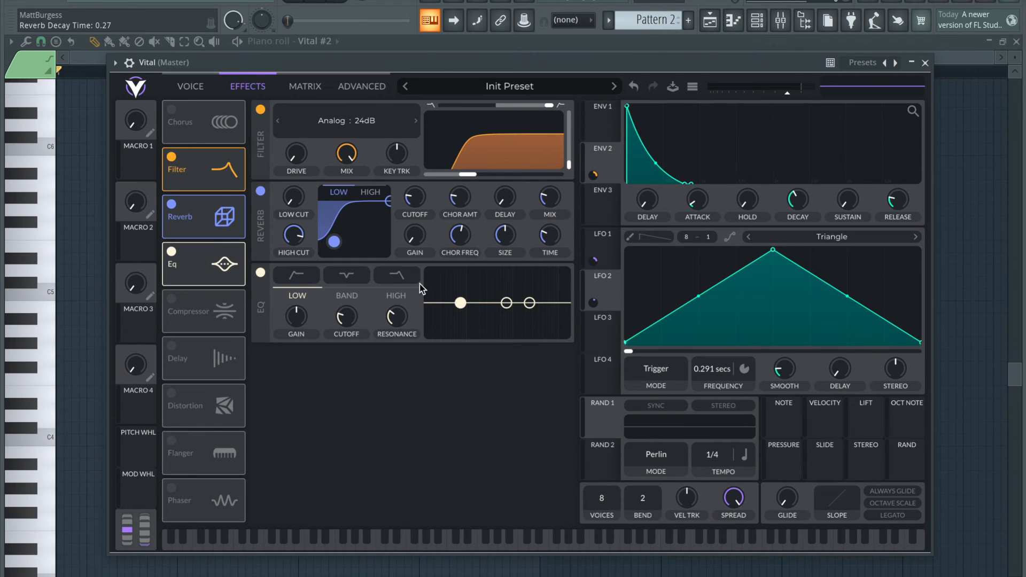
left_click(304, 283)
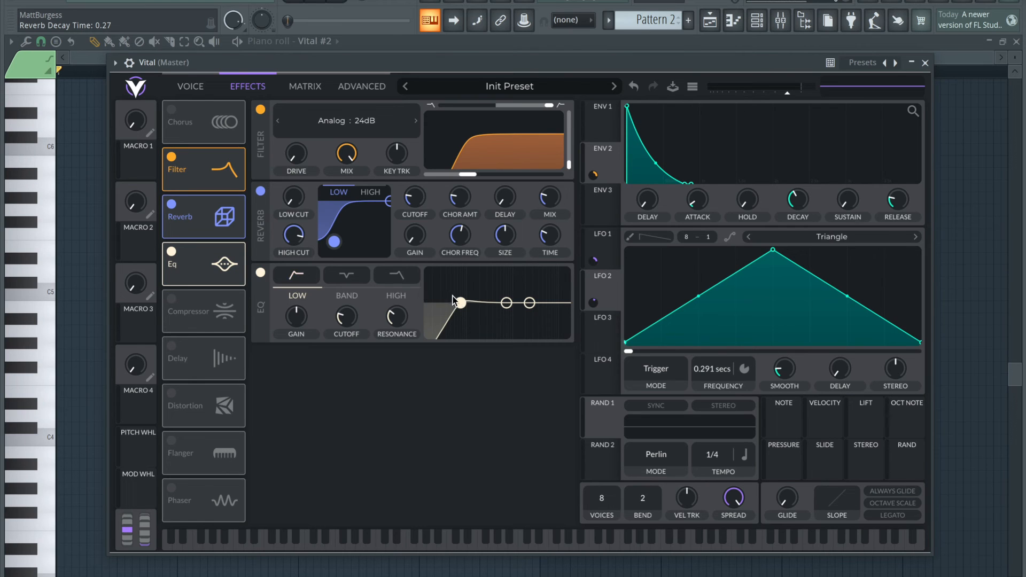
left_click_drag(459, 303, 549, 296)
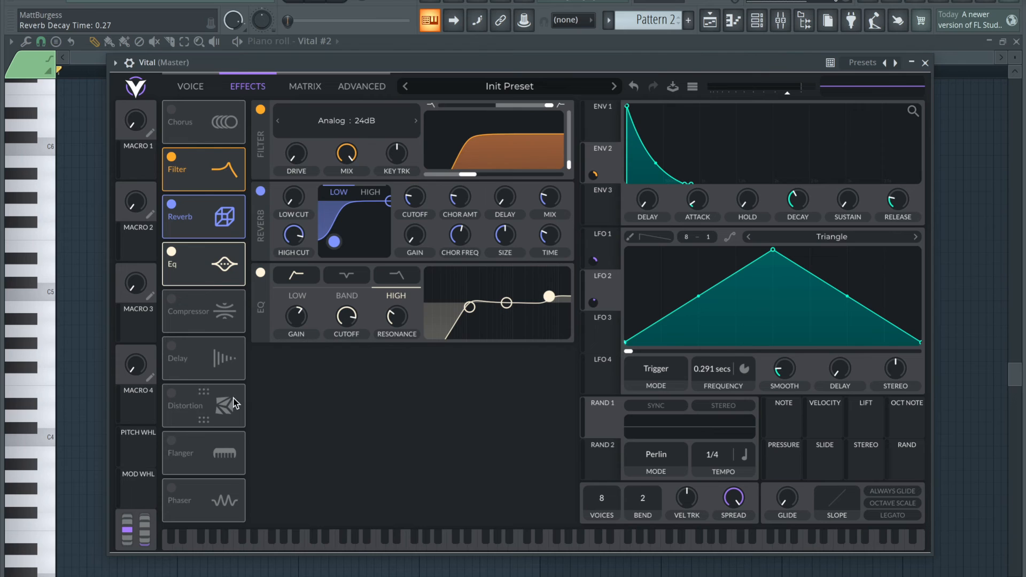
Enable Delay directly after the EQ in Stereo mode, with its first tempo at 1/16 and the second at 1/8
left_click(172, 346)
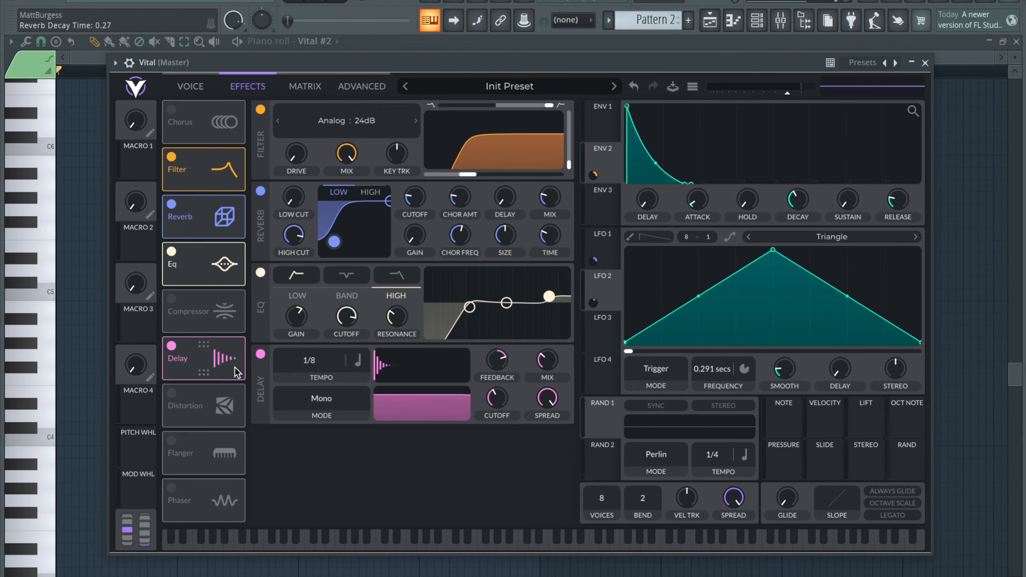
left_click_drag(235, 368, 235, 318)
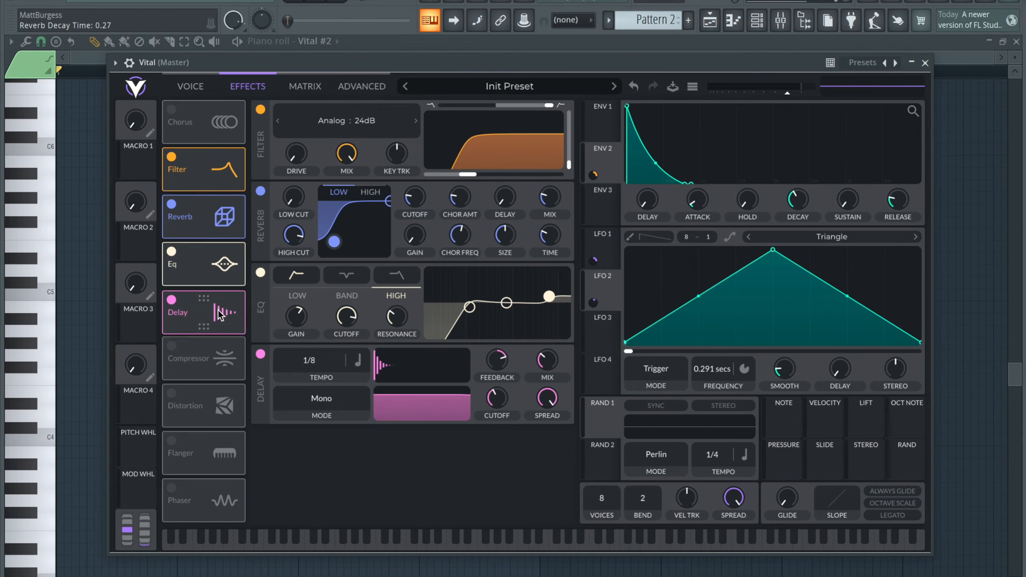
left_click(334, 399)
left_click(326, 433)
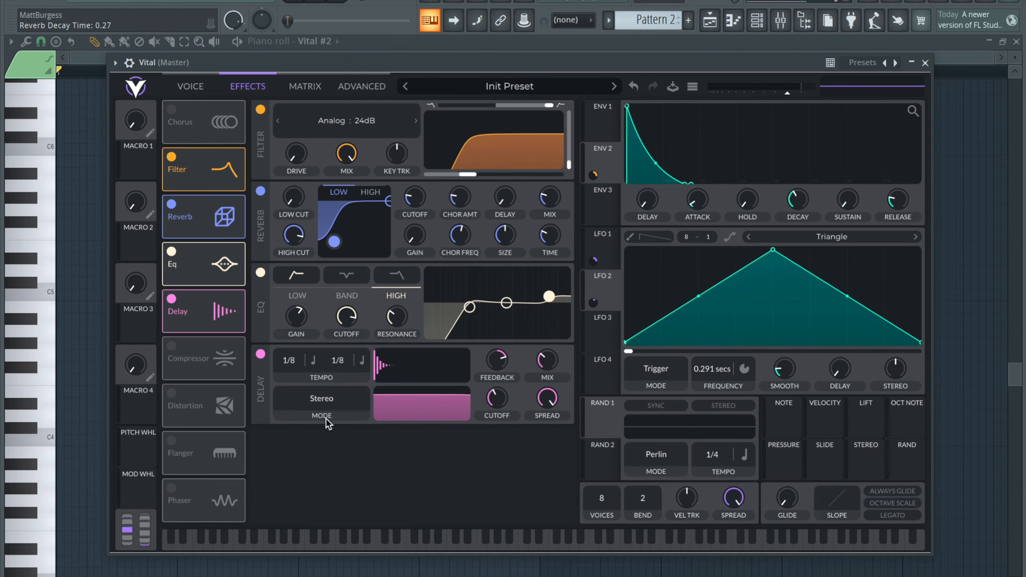
left_click_drag(297, 368, 300, 358)
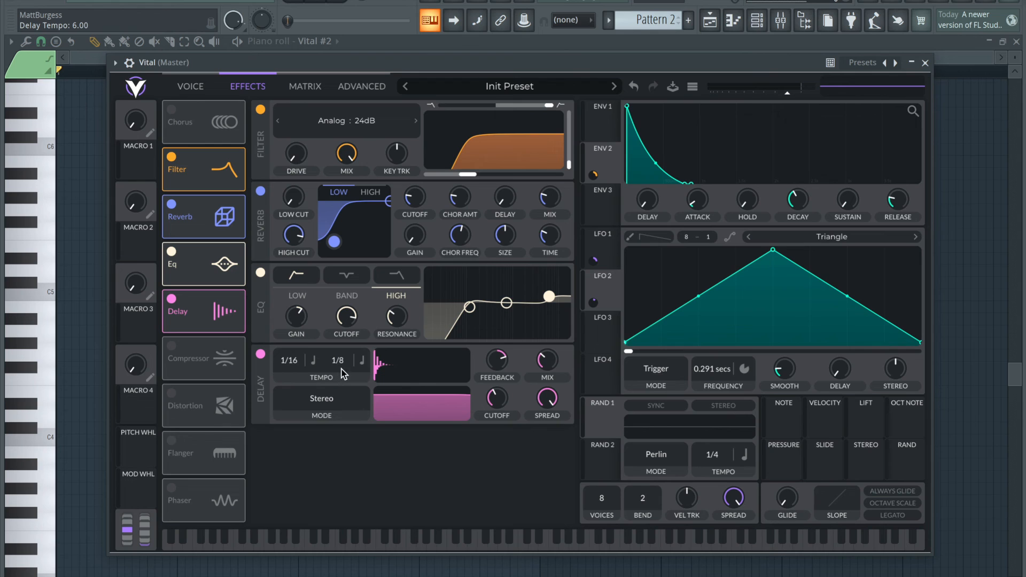
Lower the delay's feedback, reduce its mix to 0.14 and return to the oscillator and filter settings
mouse_move(504, 361)
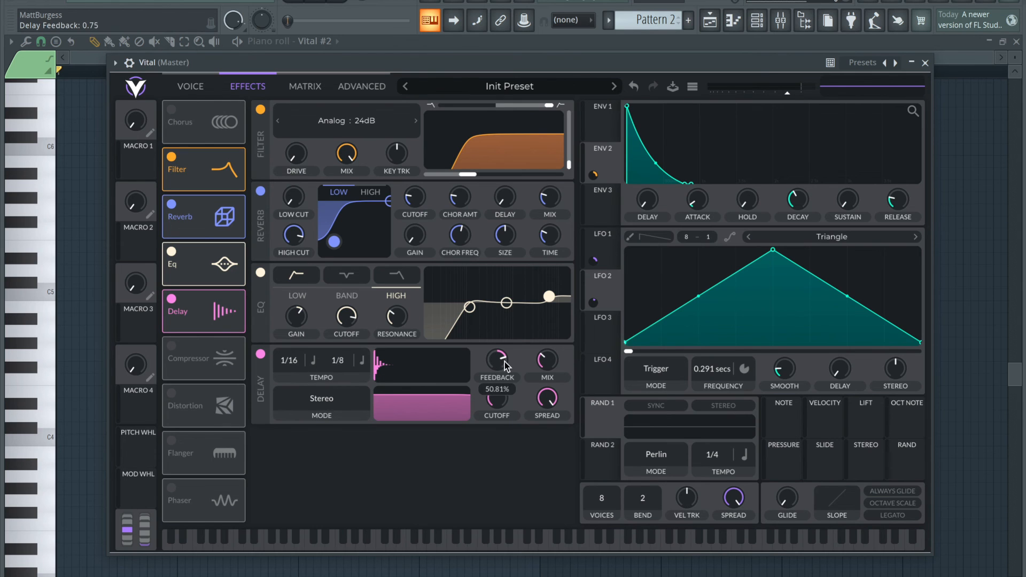
left_click_drag(504, 365, 504, 377)
mouse_move(552, 365)
left_click_drag(550, 364, 550, 368)
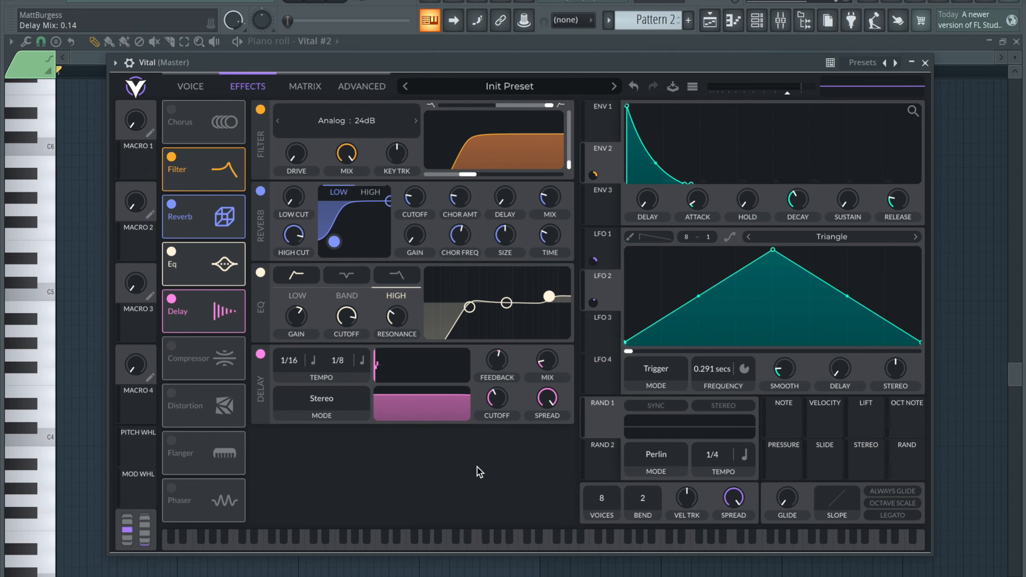
left_click(190, 83)
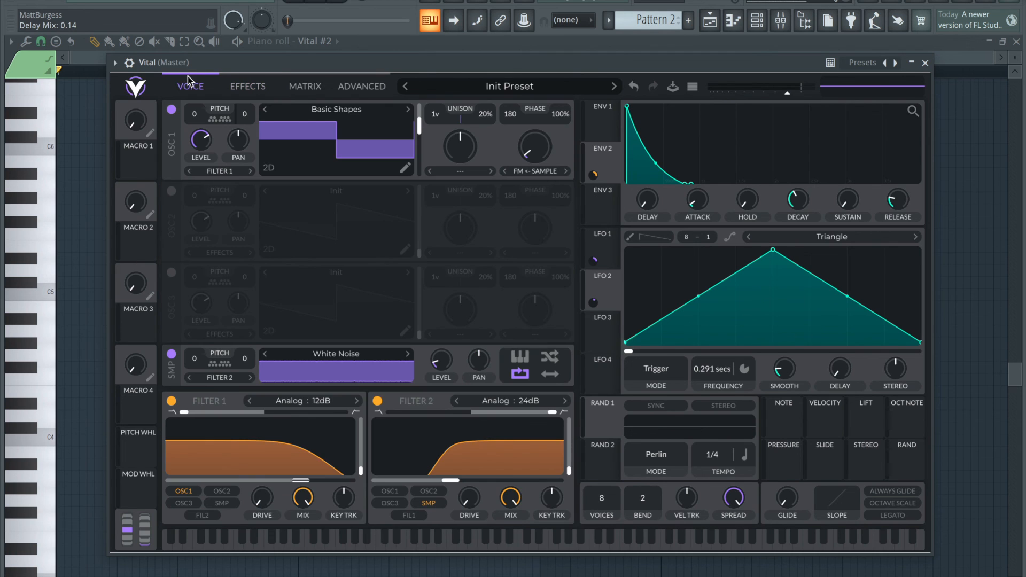